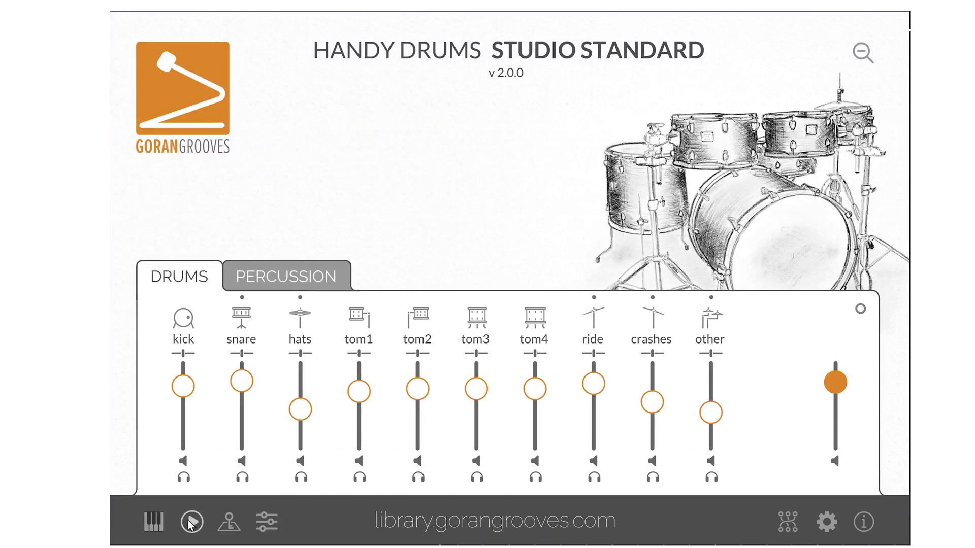
Open the MIDI Loop Browser, audition Funk Fill 12 and Funk Groove#052A, and drag a loop onto the DAW's MIDI track
click(191, 523)
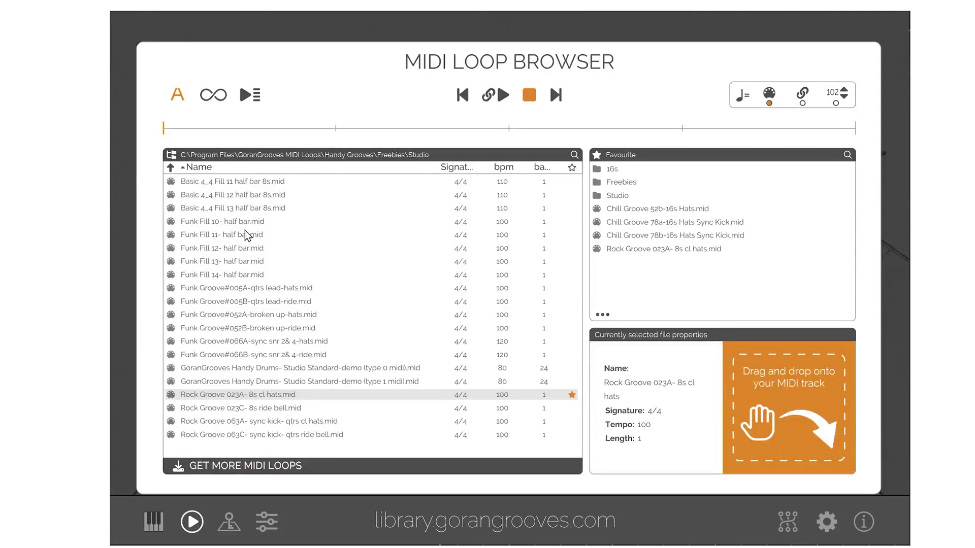
click(263, 249)
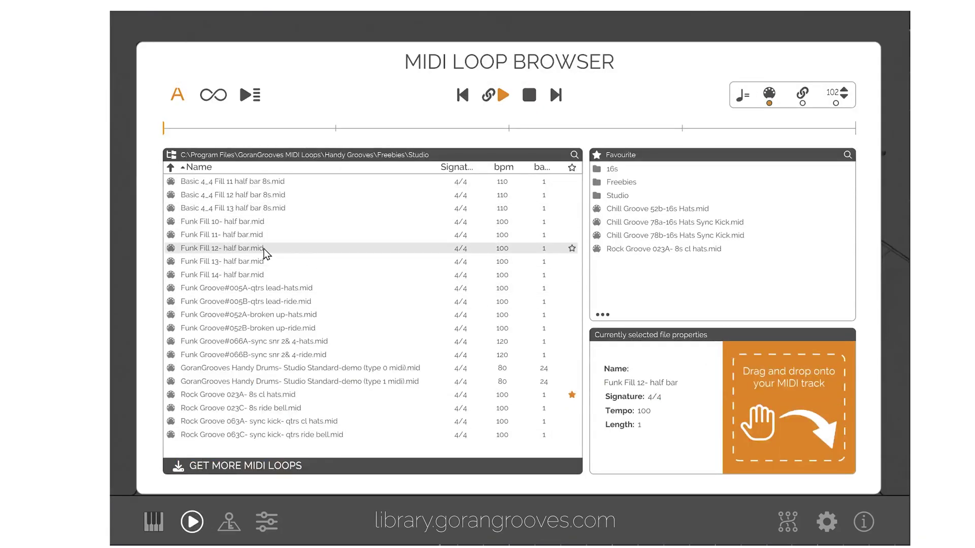
click(262, 316)
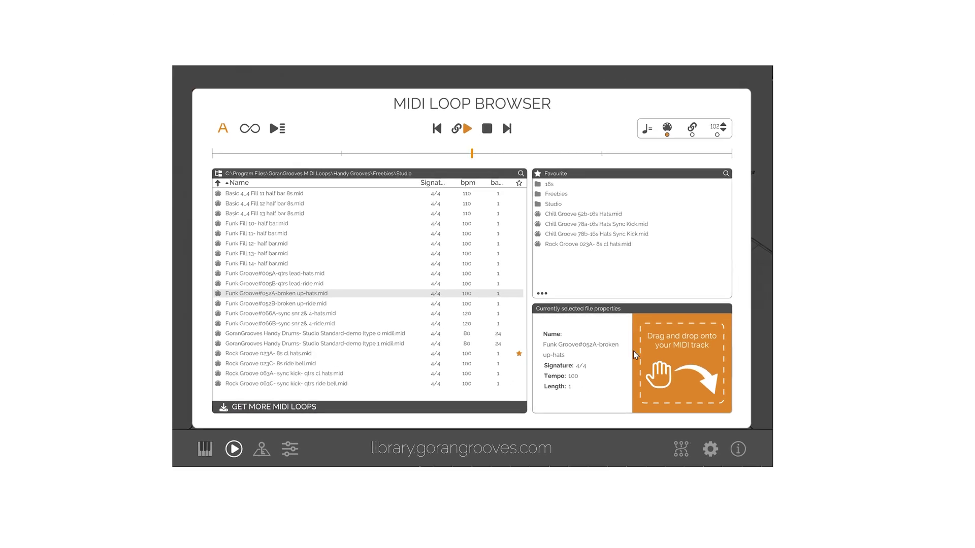
drag(747, 400, 837, 126)
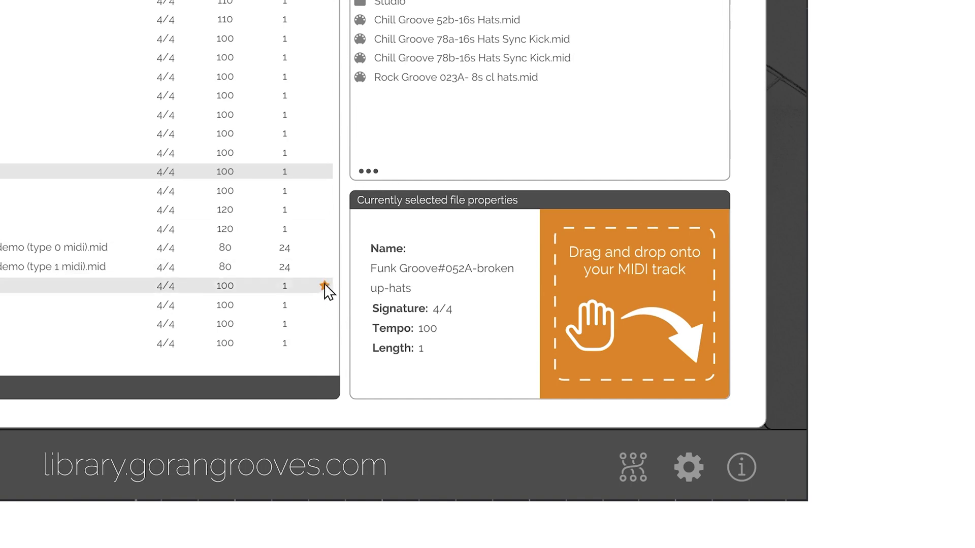
Star Rock Groove 023C and 063A as favourites, then unstar both again
click(325, 305)
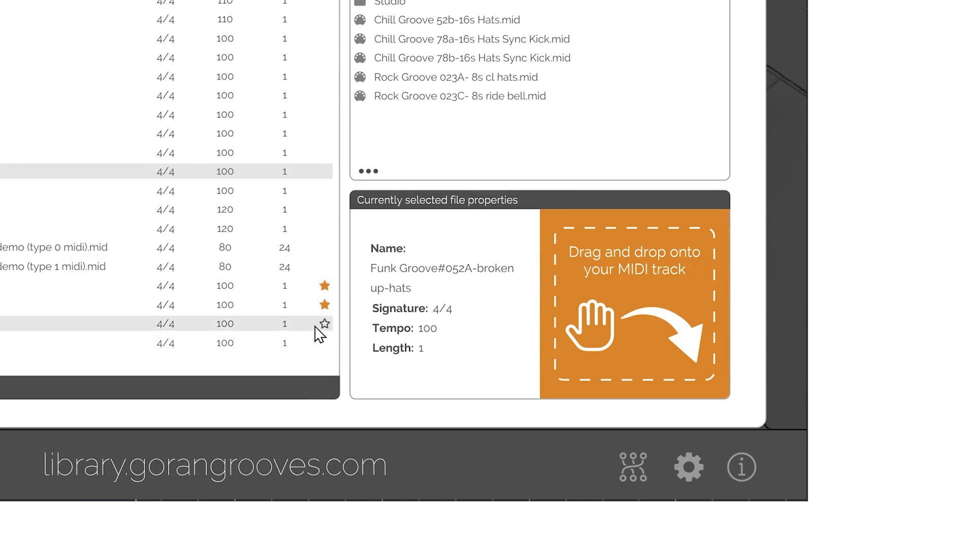
click(324, 323)
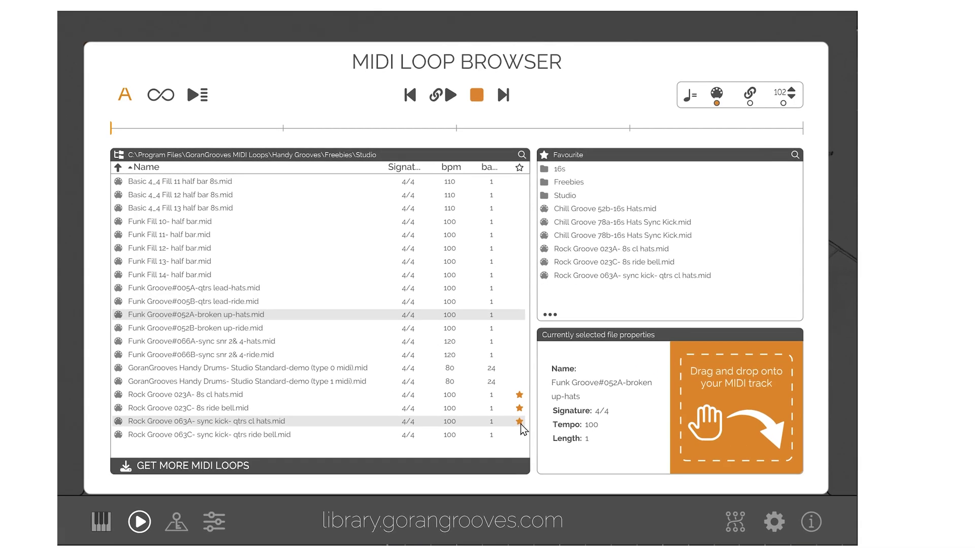
click(409, 366)
click(409, 350)
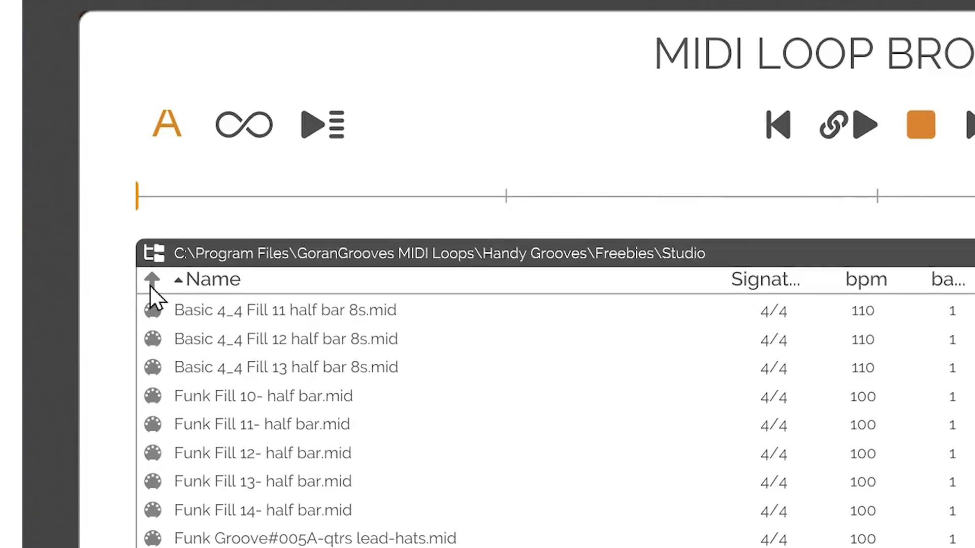
Go up two folder levels, via Handy Grooves, to GoranGrooves MIDI Loops
double_click(152, 282)
click(153, 285)
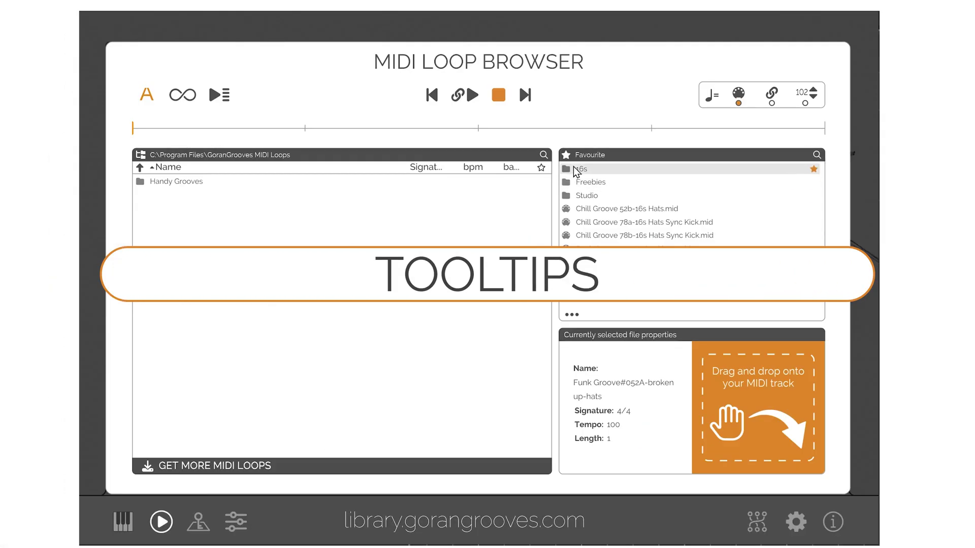
Open the Handy Grooves 16s folder to list its Chill Groove loops
click(576, 169)
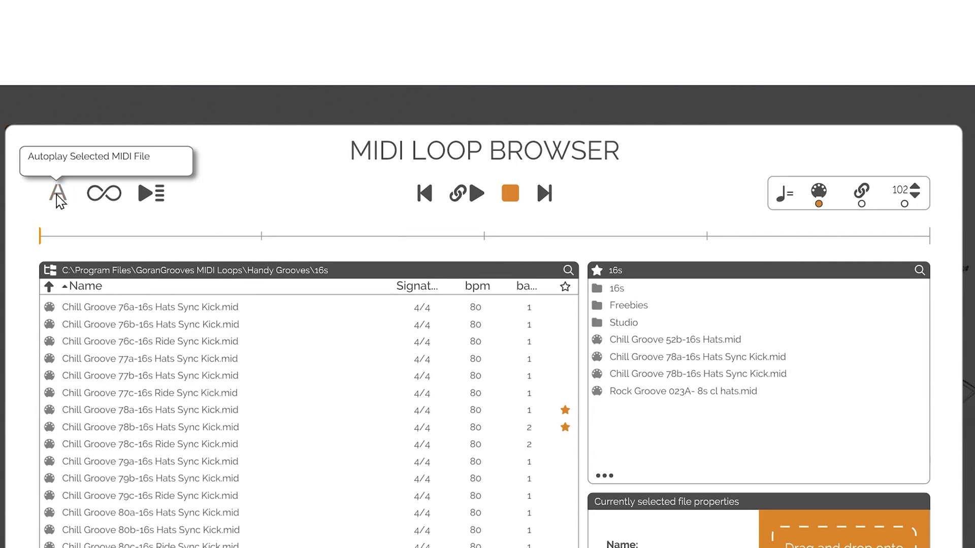
Audition Chill Groove 76c and 77c Ride Sync Kick, then the favourite Chill Groove 78a
click(89, 345)
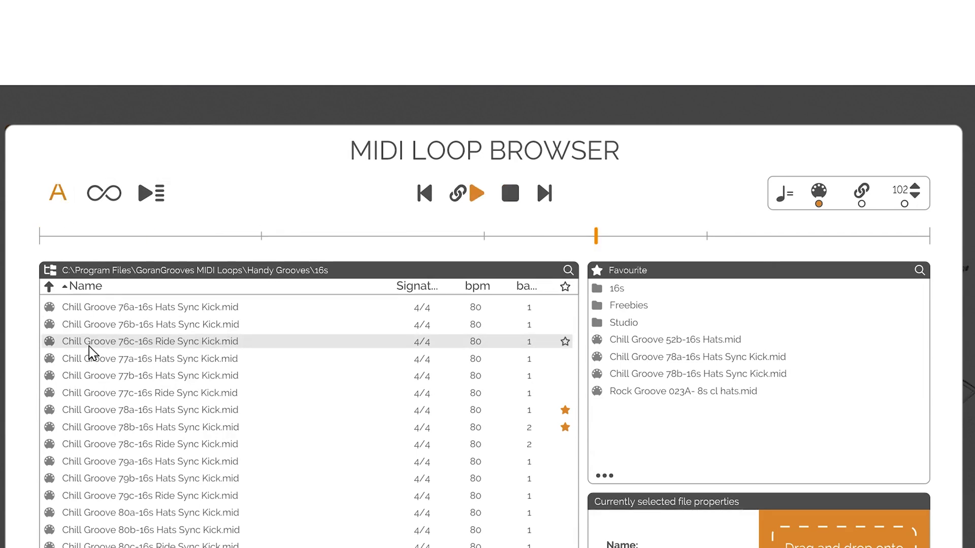
click(108, 393)
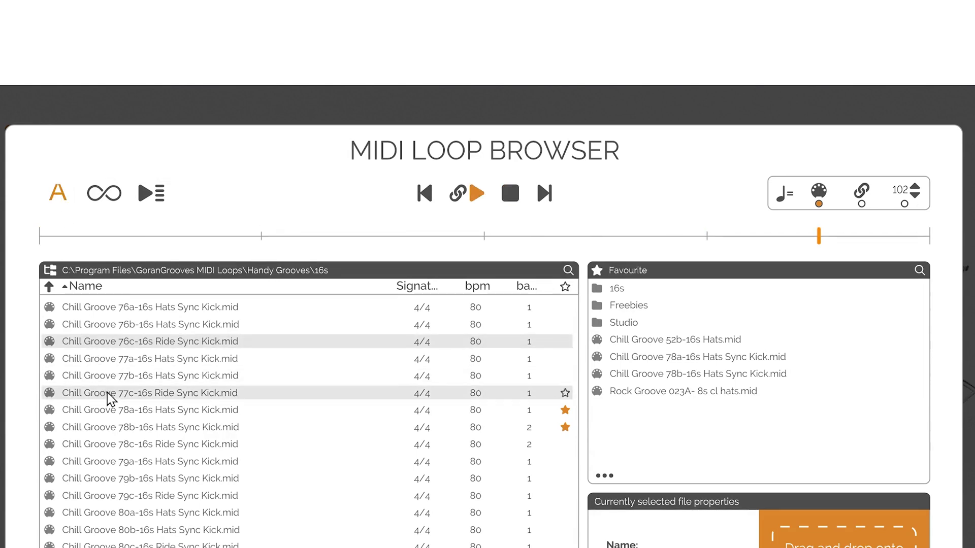
click(705, 357)
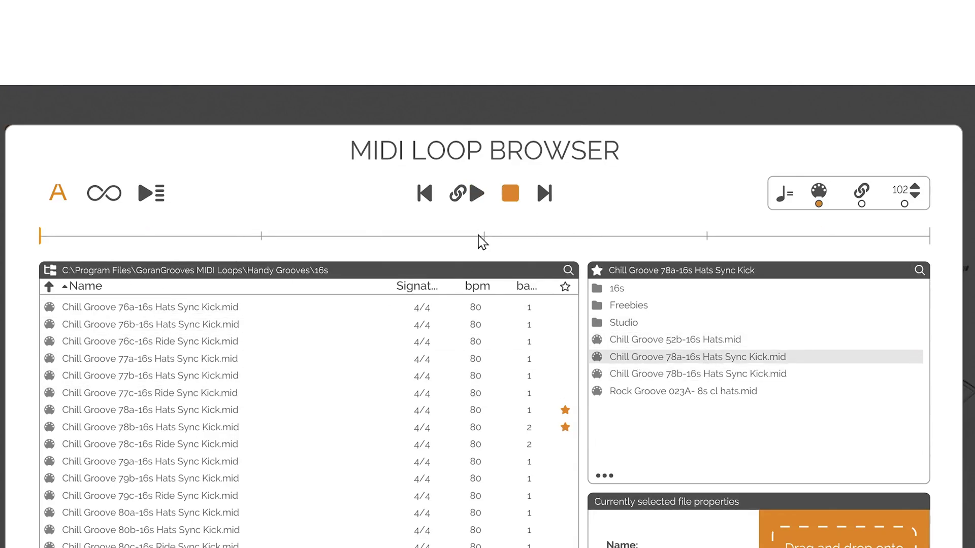
Turn on looping, then start, stop and restart playback
click(104, 194)
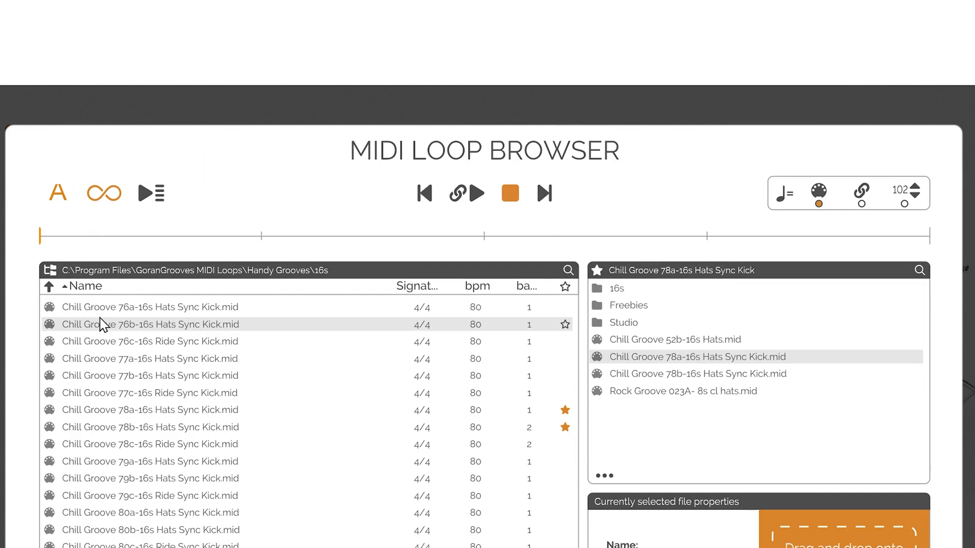
click(104, 325)
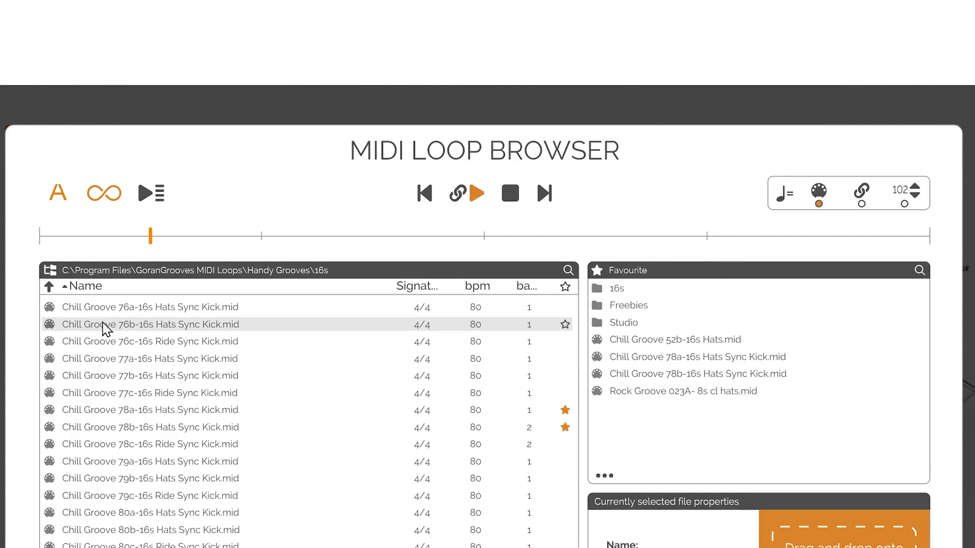
click(511, 195)
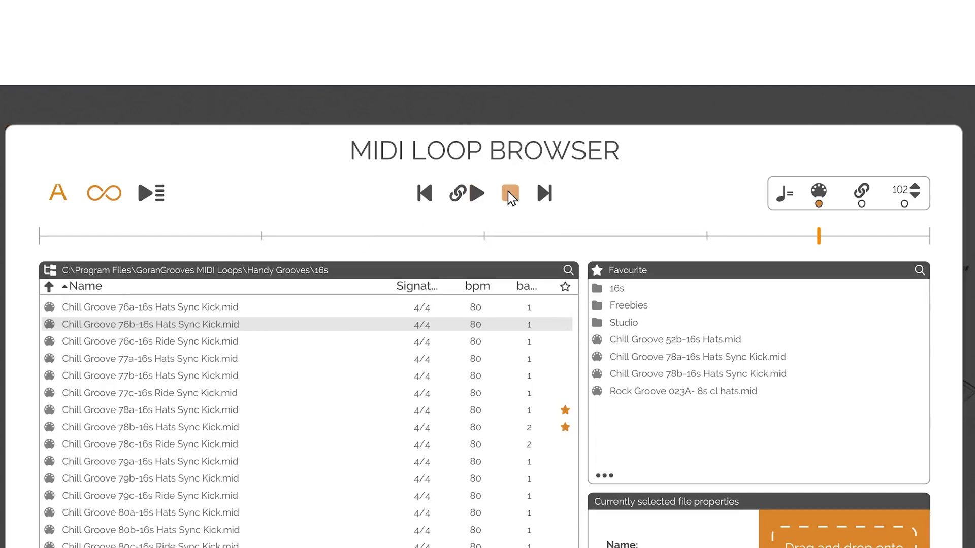
click(475, 194)
Audition Chill Groove 77a and 77c, then skip to the next loop and back
click(148, 358)
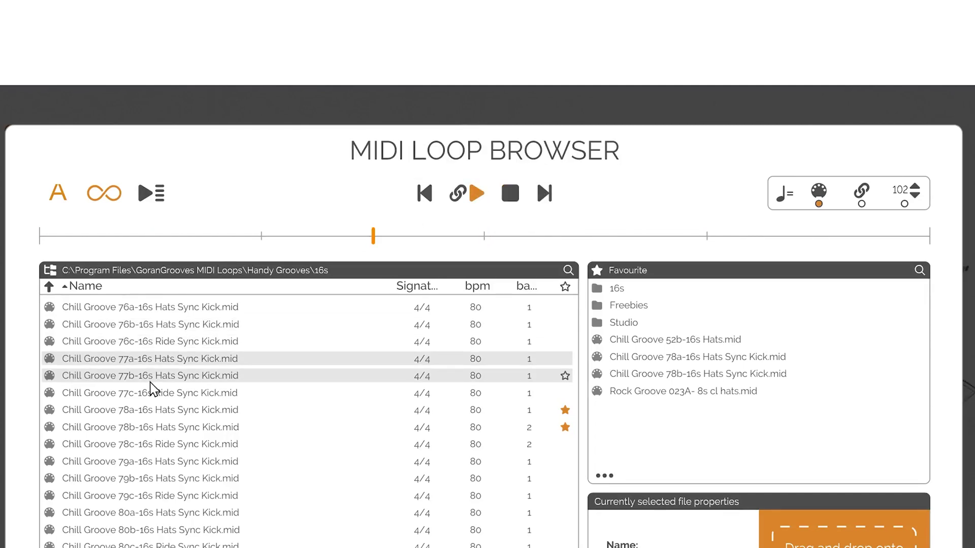
click(154, 393)
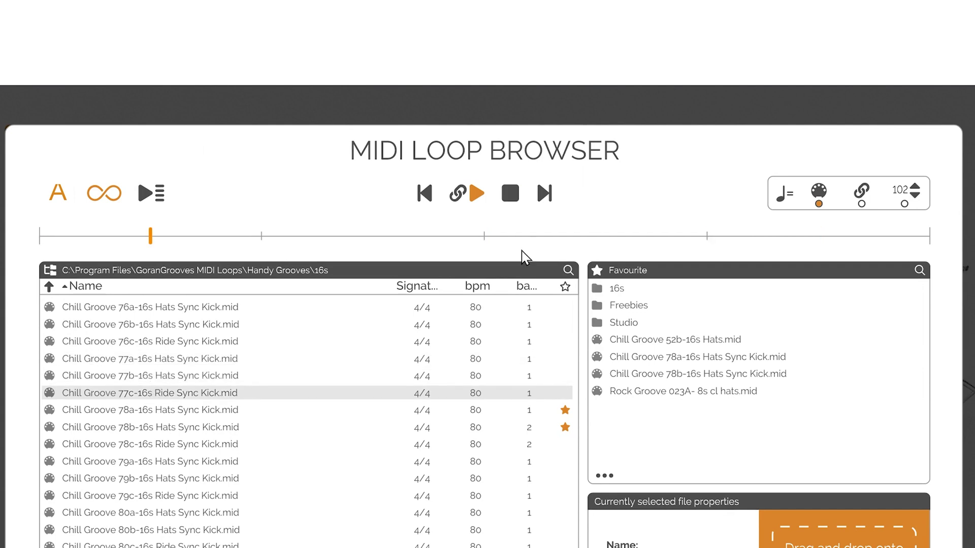
click(545, 194)
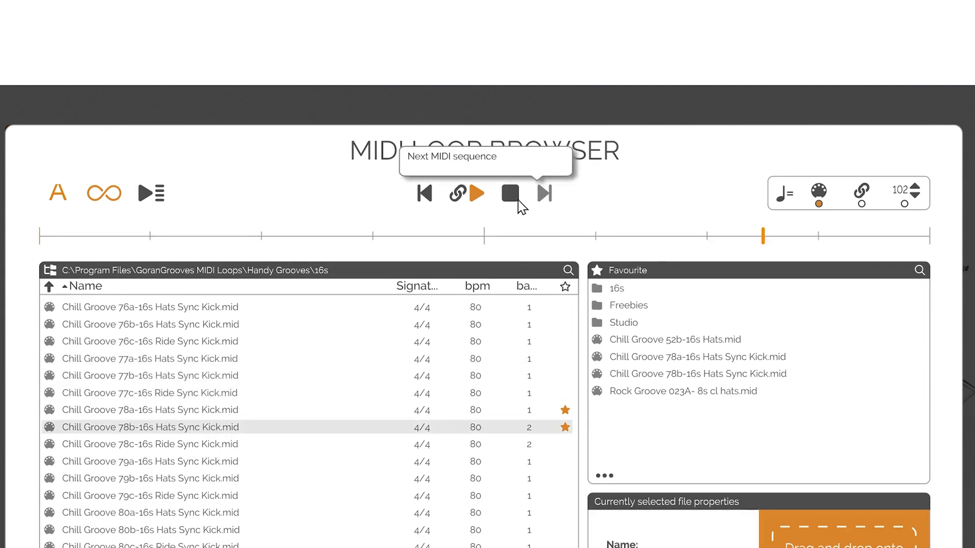
click(424, 195)
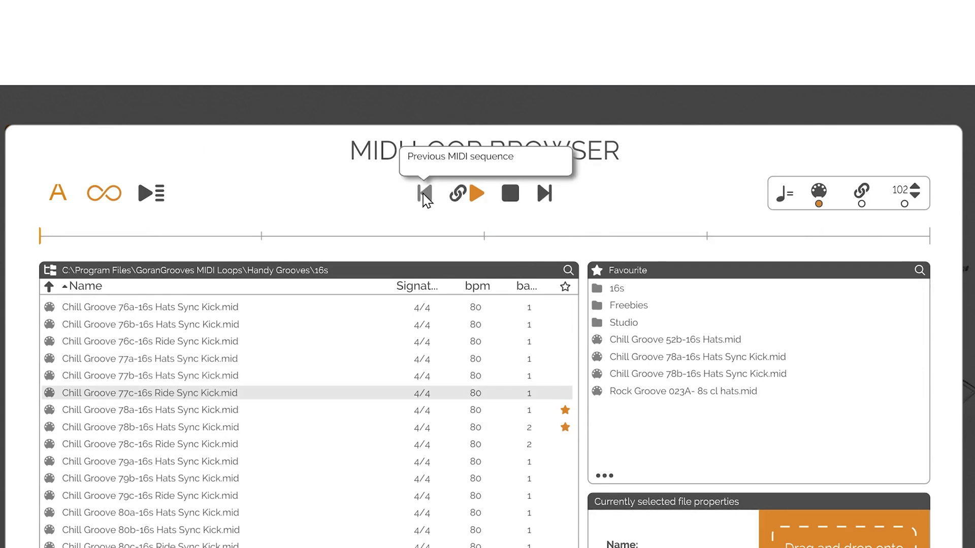
Switch to Play All mode, stop, play favourite Chill Groove 52b-16s Hats, and re-enable Play All
click(148, 199)
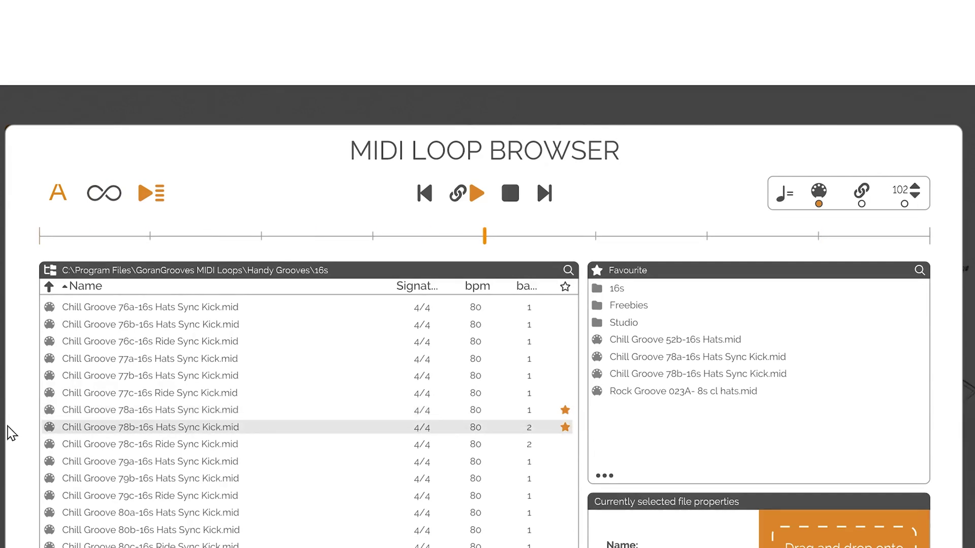
click(510, 195)
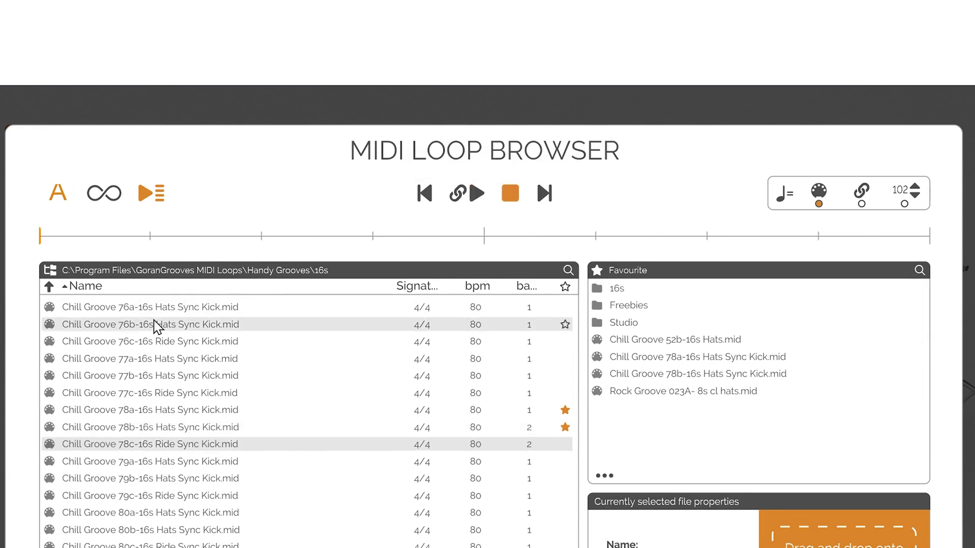
click(661, 342)
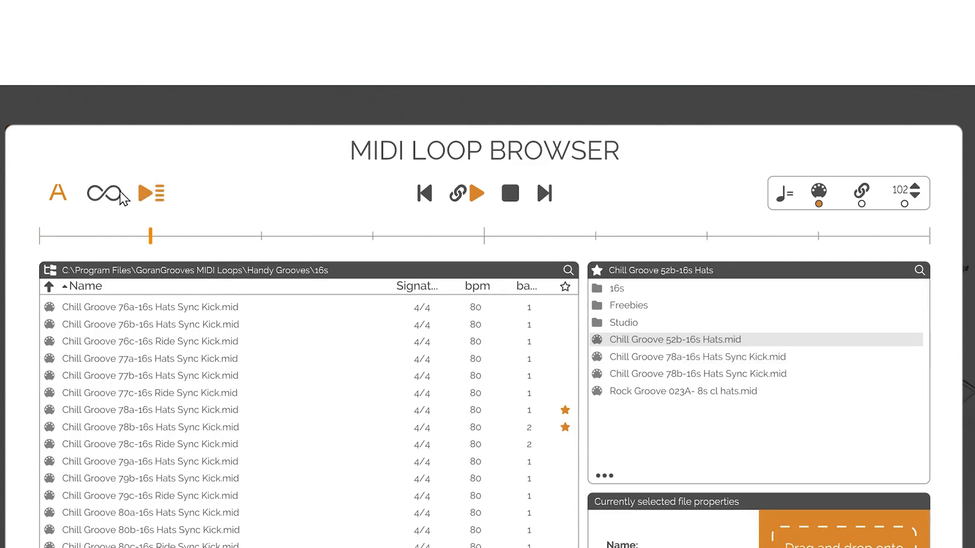
click(152, 193)
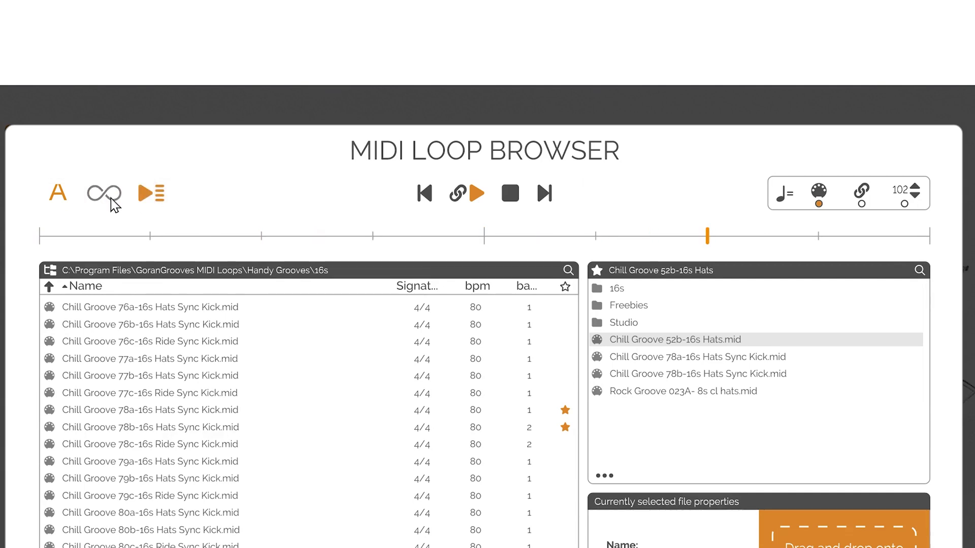
Stop and restart the preview, step back two loops, then replay and stop it
key(space)
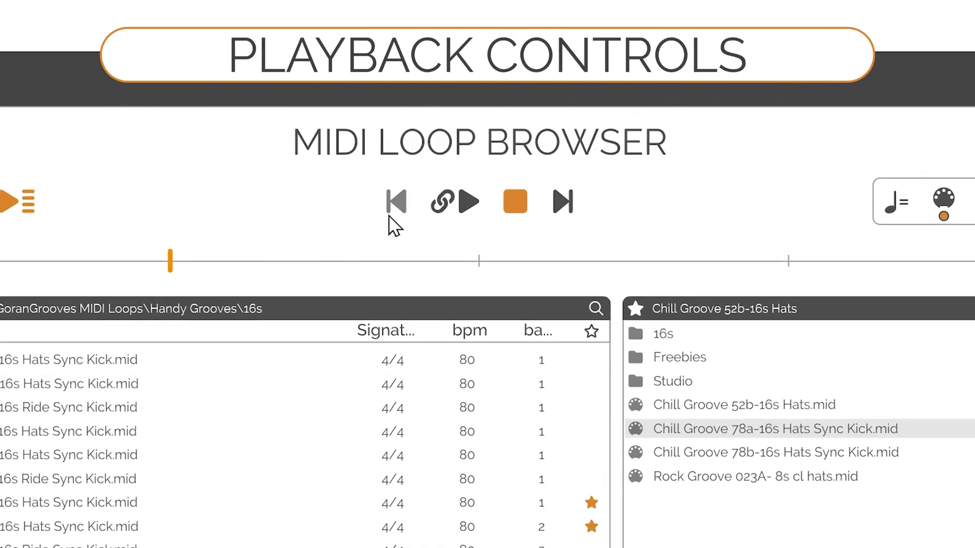
key(space)
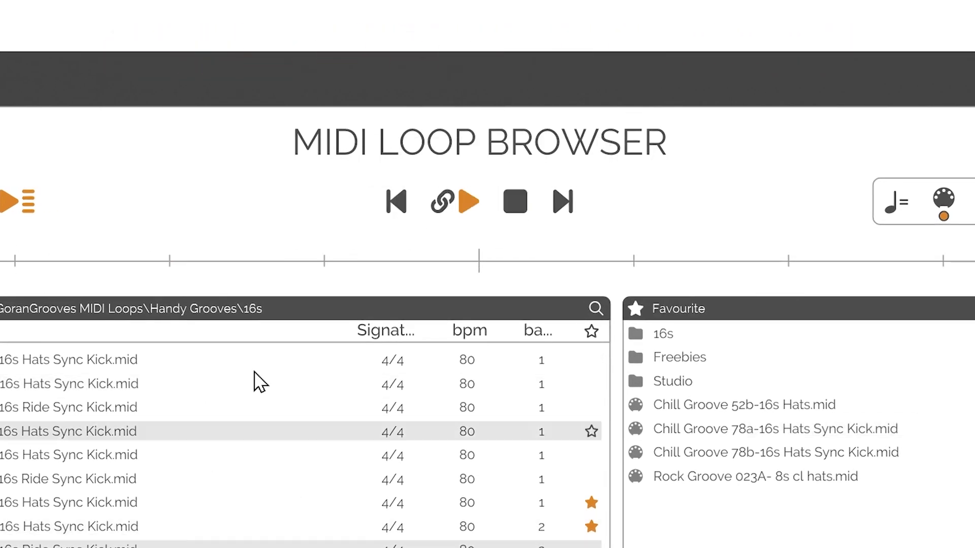
click(394, 203)
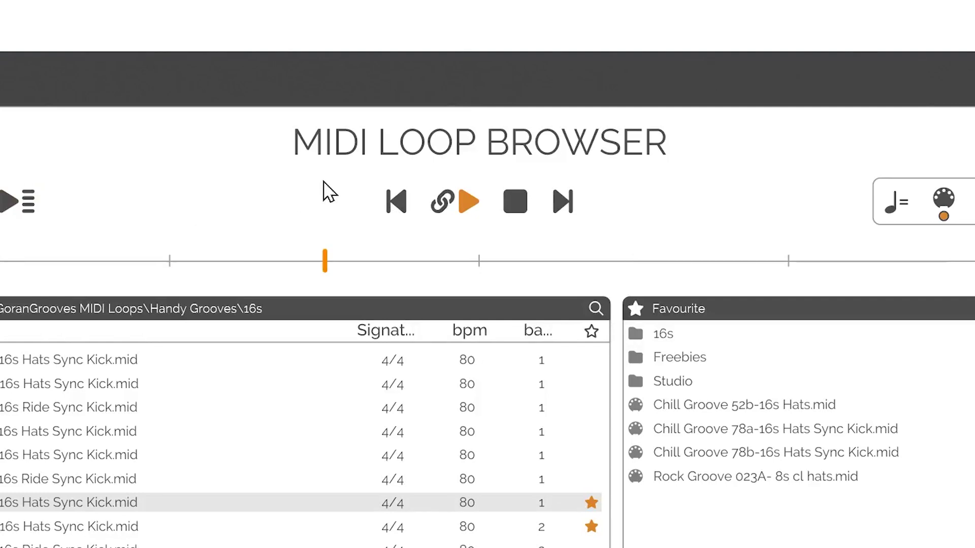
click(400, 203)
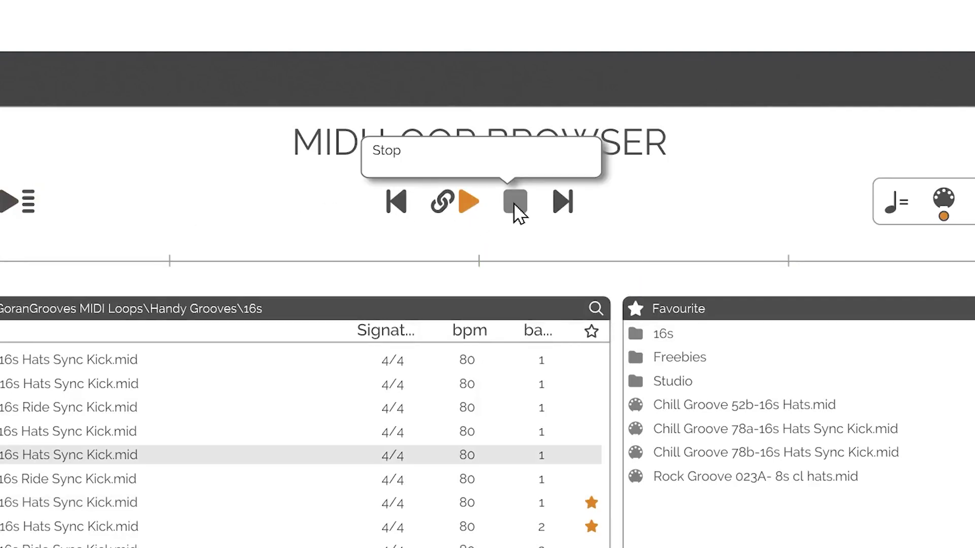
click(515, 202)
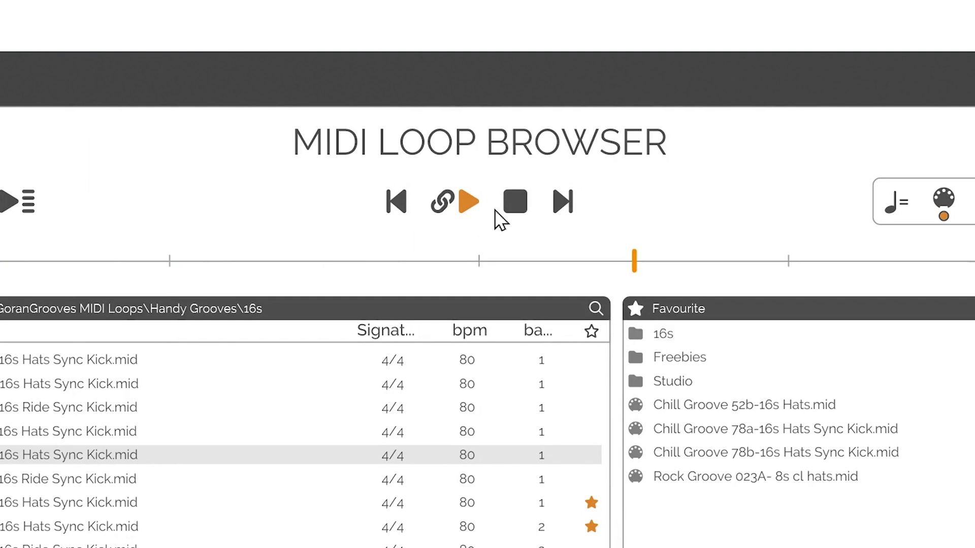
click(522, 201)
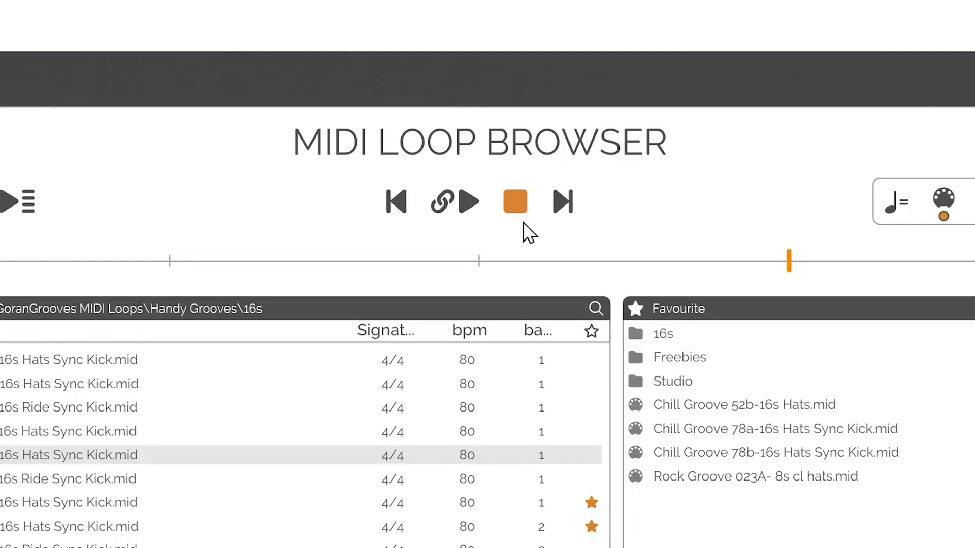
Replay and stop the loop, then step forward four loops to Chill Groove 80a-16s Hats Sync Kick
click(473, 213)
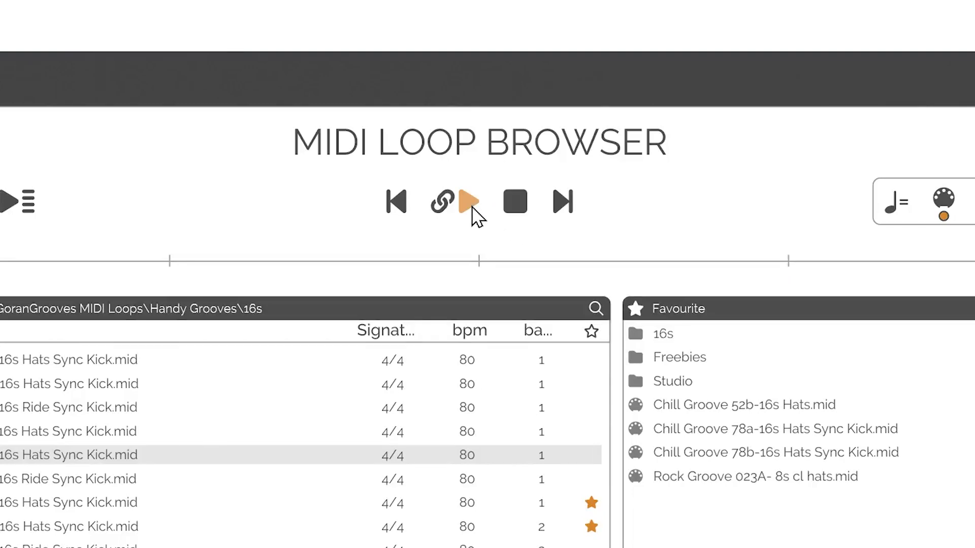
click(517, 205)
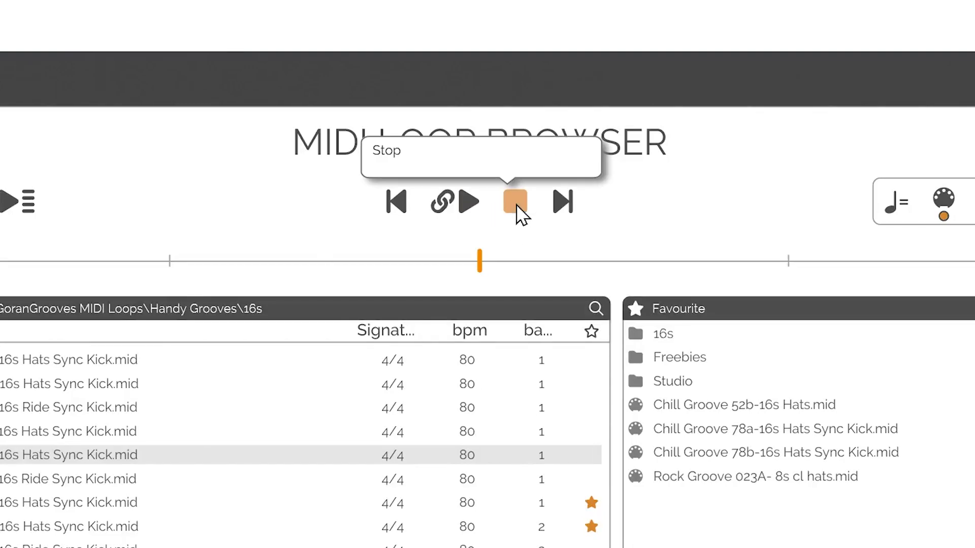
click(559, 207)
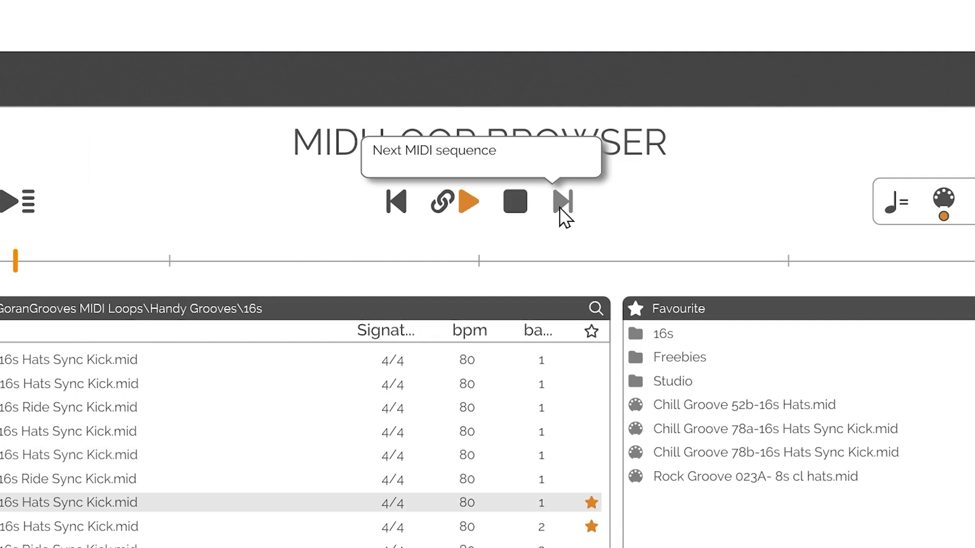
click(564, 213)
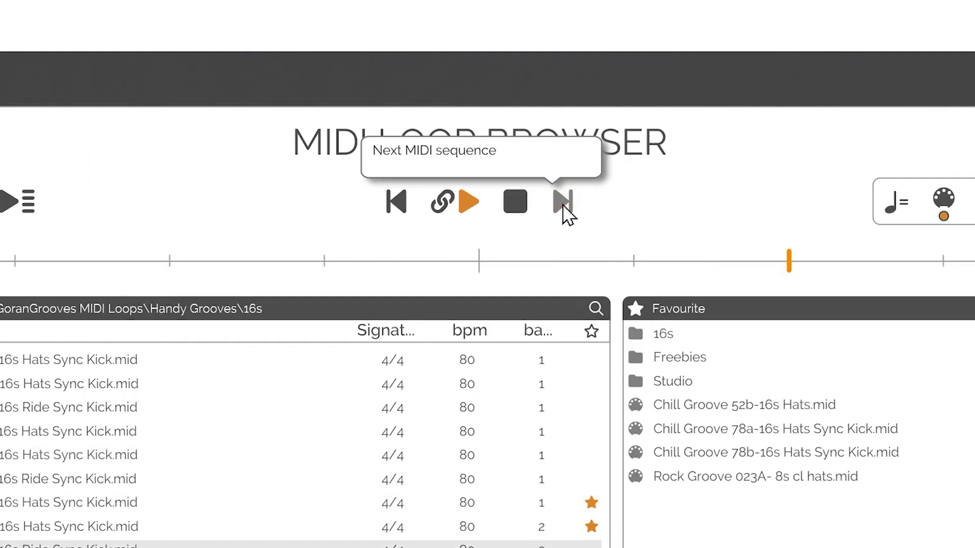
click(563, 203)
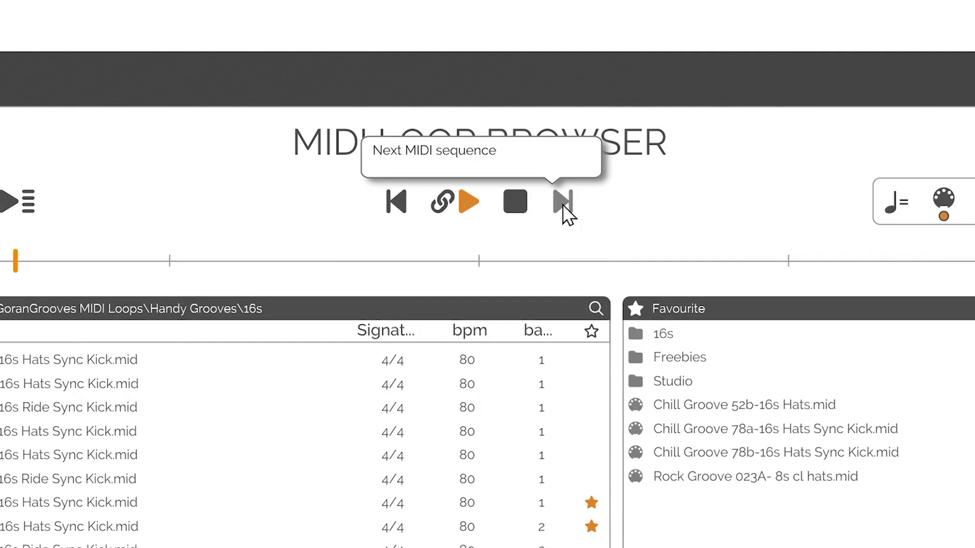
click(564, 213)
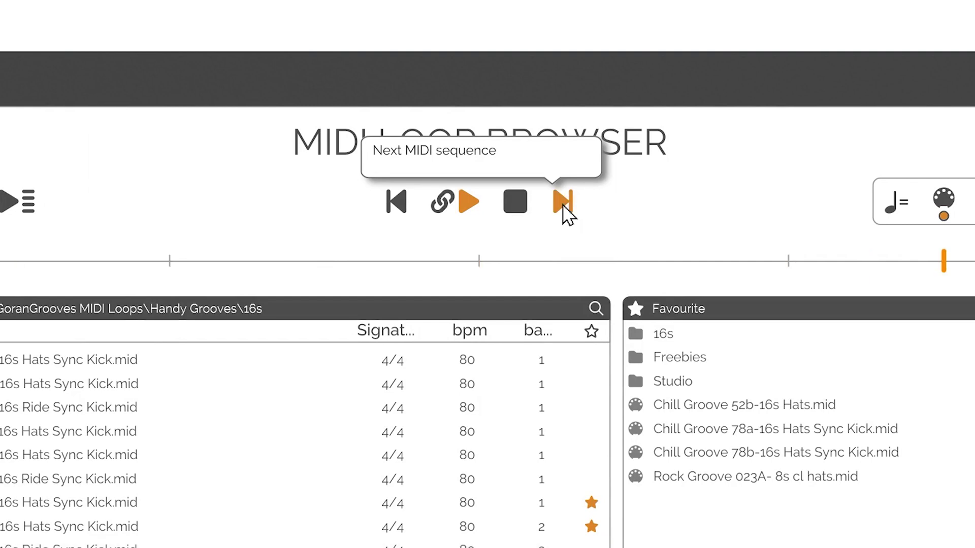
Stop the preview, link loop playback to the DAW transport, and preview Chill Groove 81b
click(519, 206)
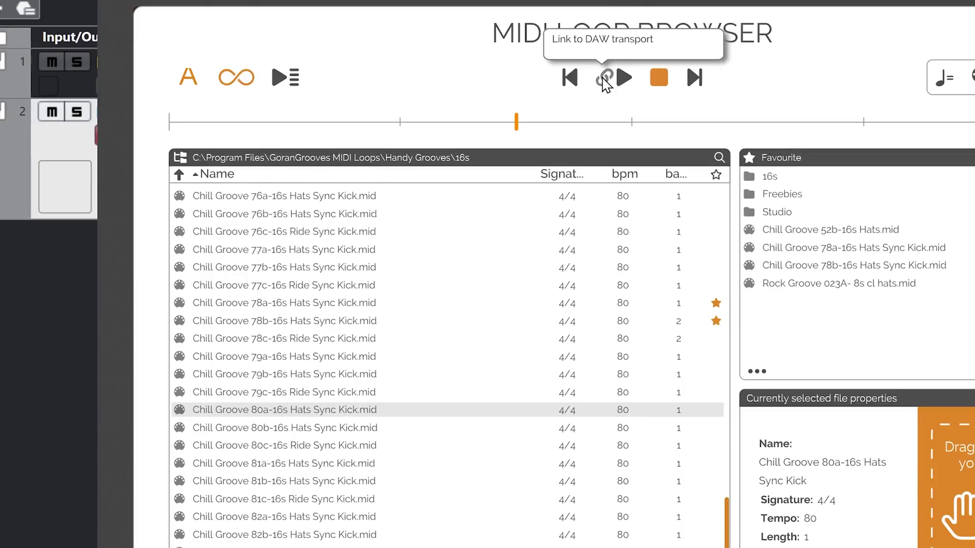
click(452, 134)
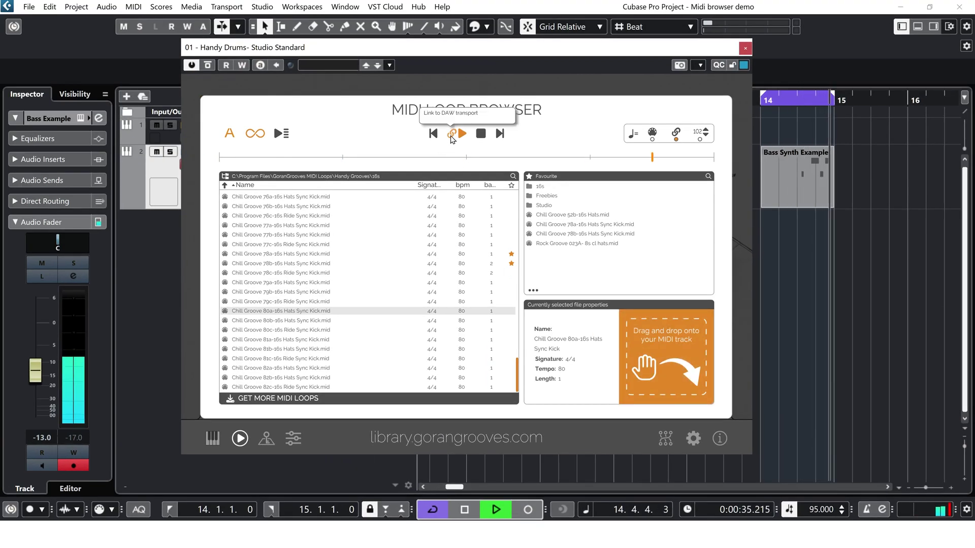
click(312, 350)
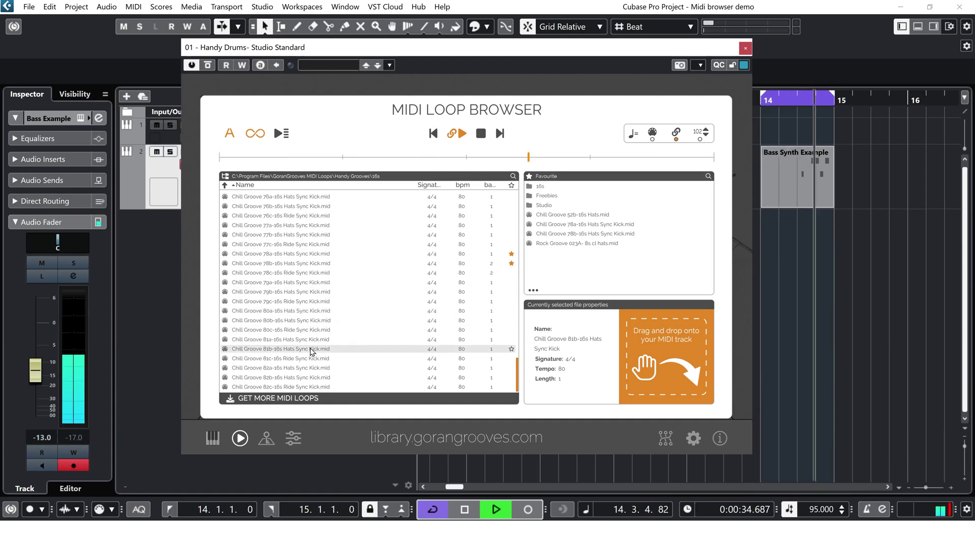
Preview Chill Groove 79a, 76a, 76b and finally 76c Ride Sync Kick
click(319, 287)
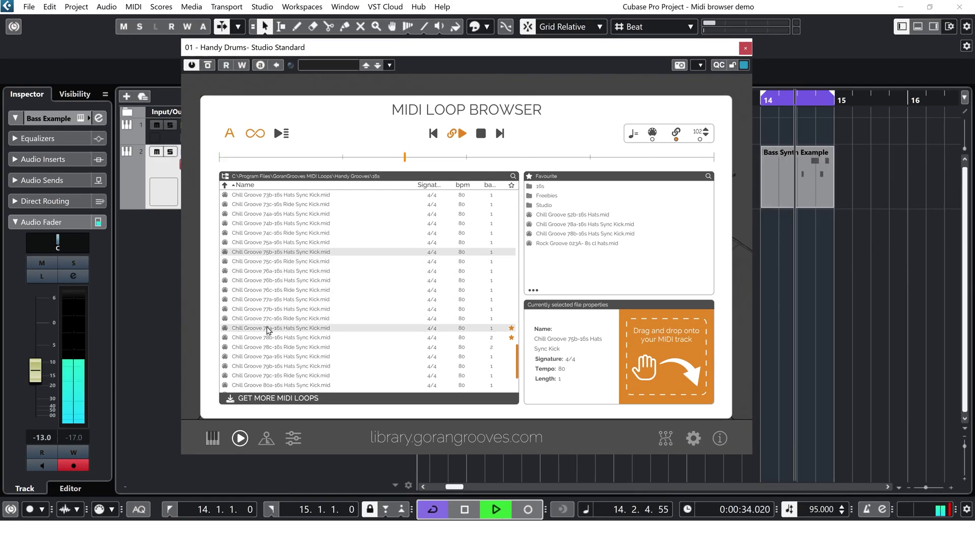
click(298, 272)
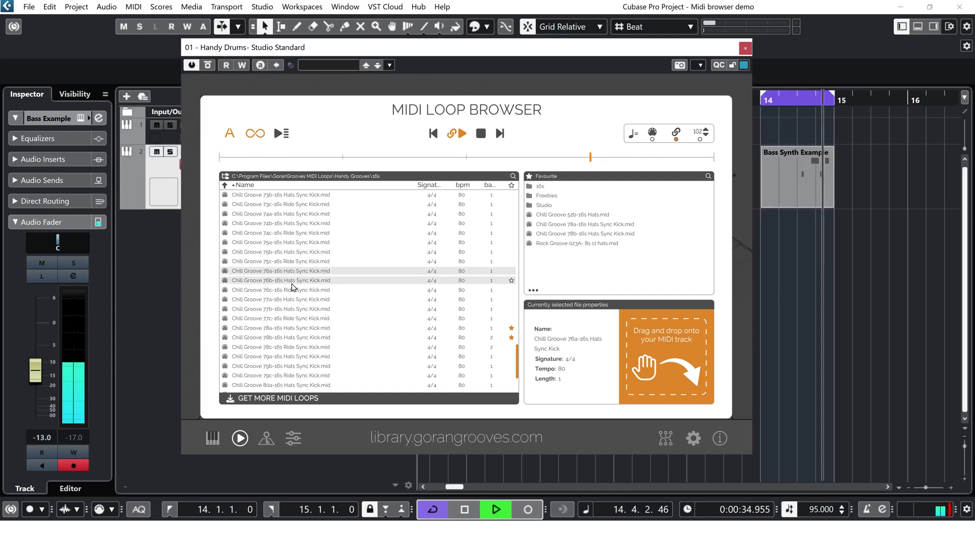
click(291, 283)
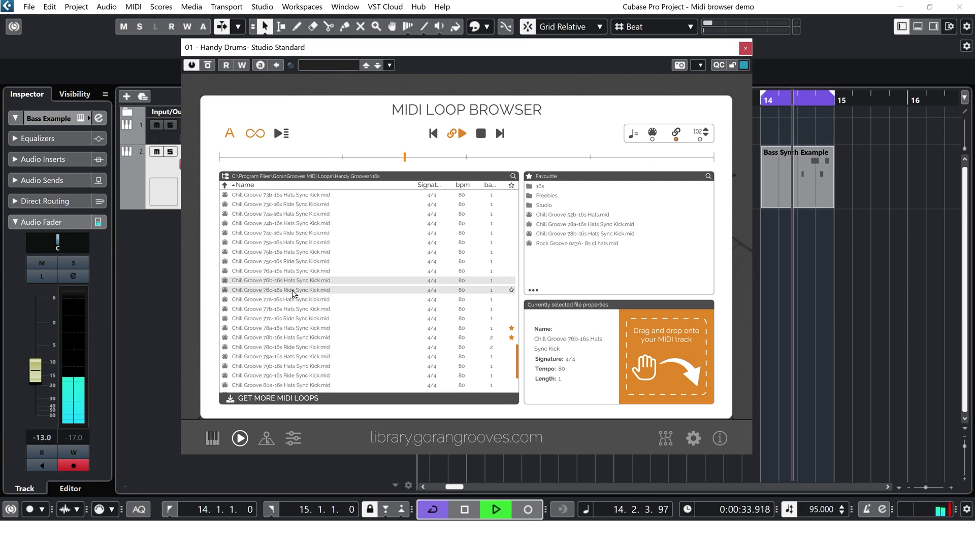
click(292, 292)
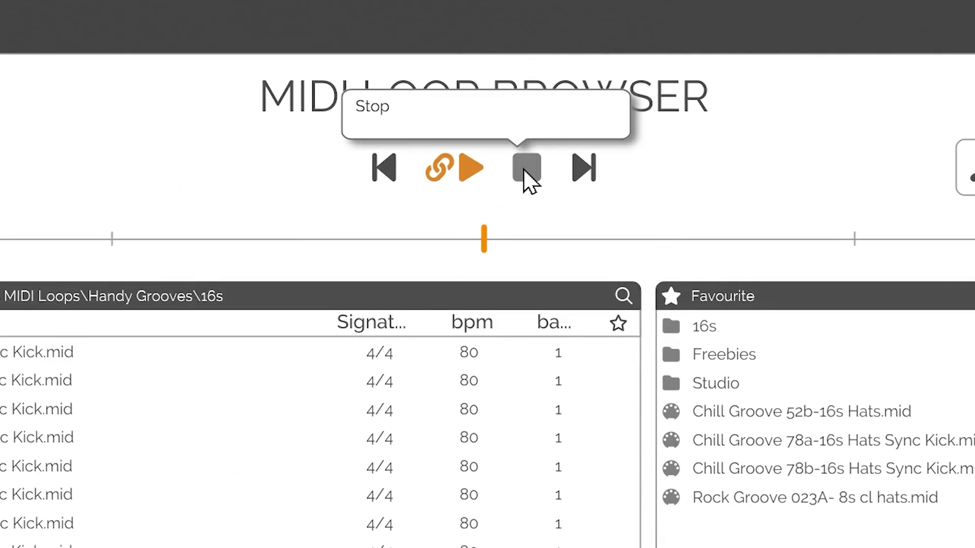
Stop the DAW-linked preview of Chill Groove 76c-16s Ride Sync Kick
click(525, 167)
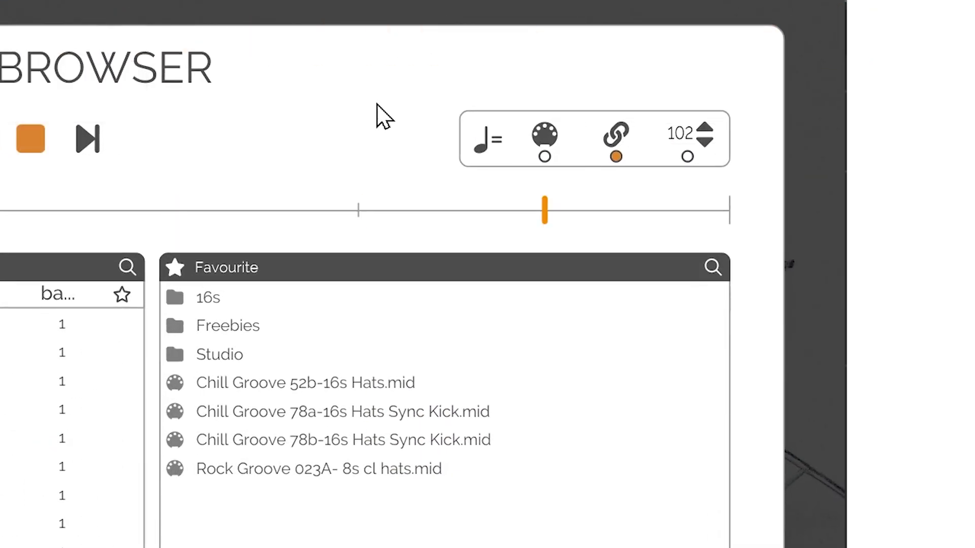
Try MIDI File Tempo and Sync To DAW Tempo with Chill Groove 76b selected, then choose Fixed Tempo
click(542, 156)
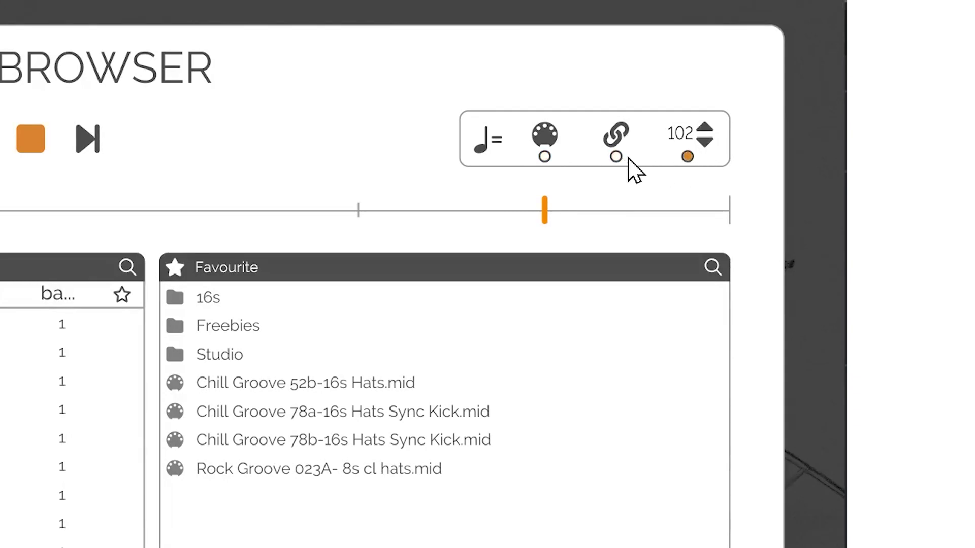
click(544, 159)
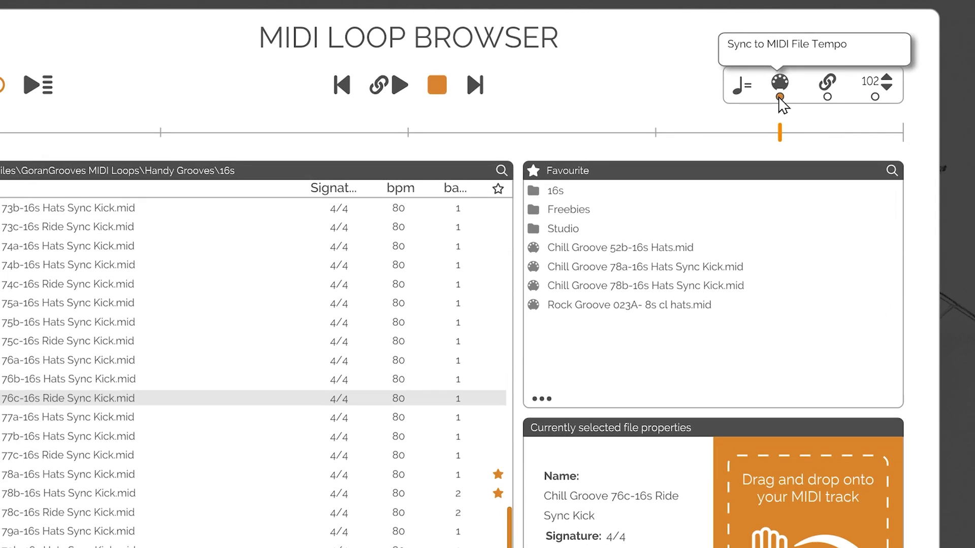
click(8, 379)
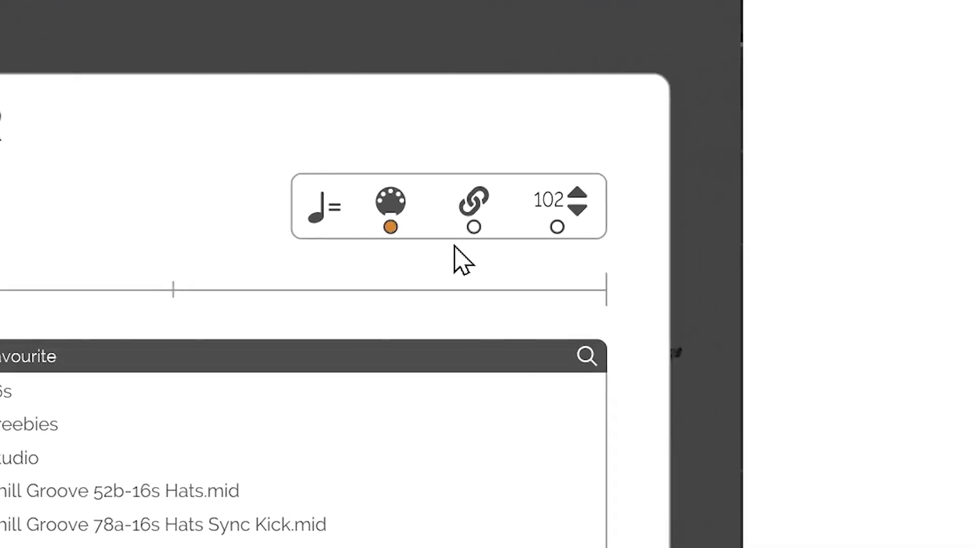
click(474, 227)
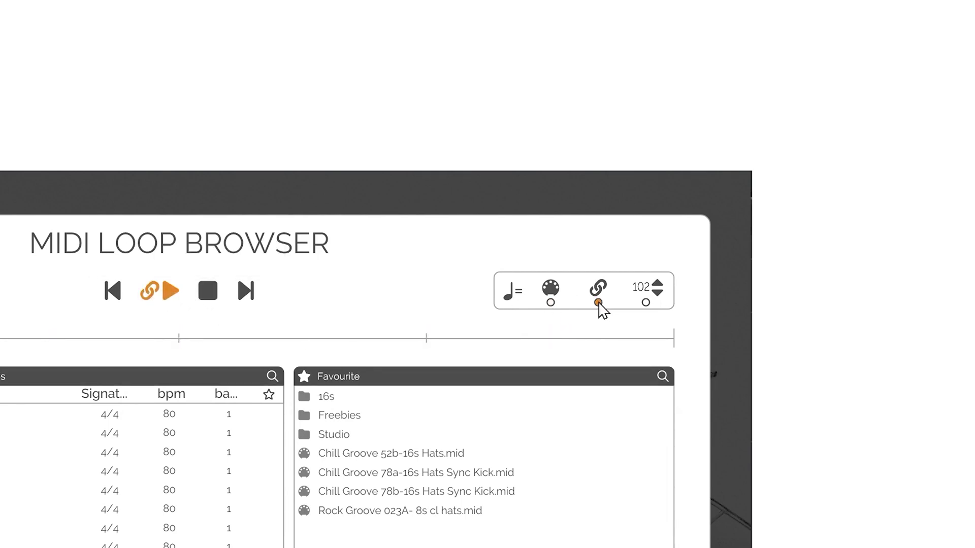
click(646, 303)
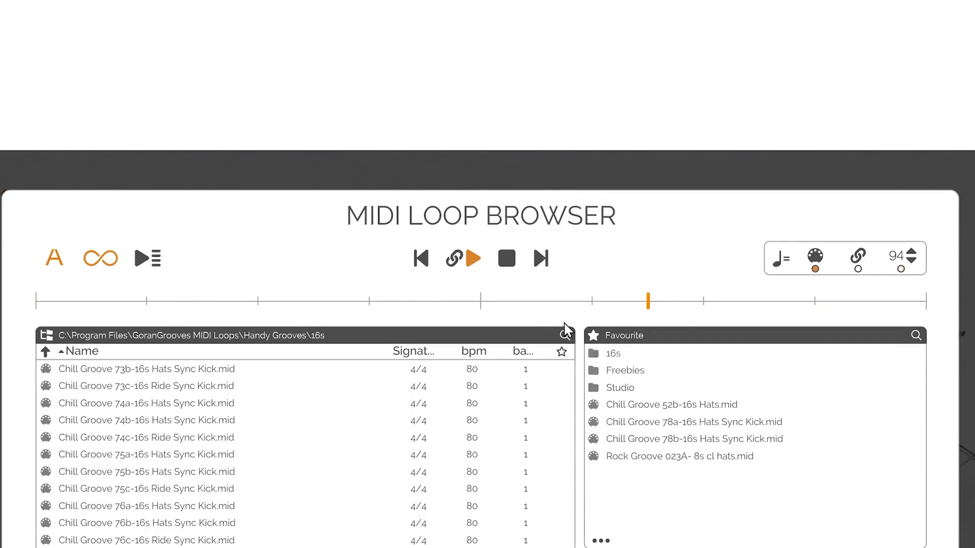
double_click(645, 377)
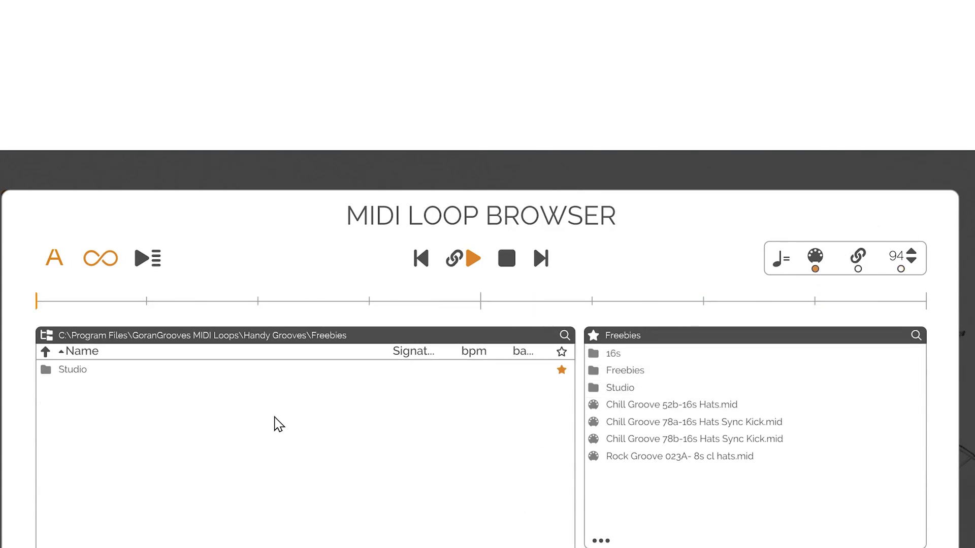
double_click(193, 374)
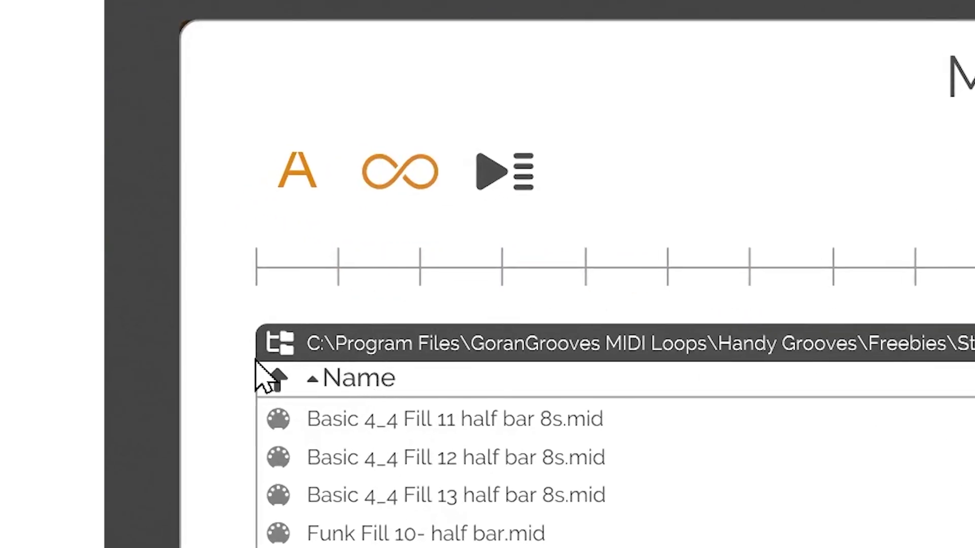
Open and close the drive list without changing drive, then filter the loop list for 'hats'
click(281, 344)
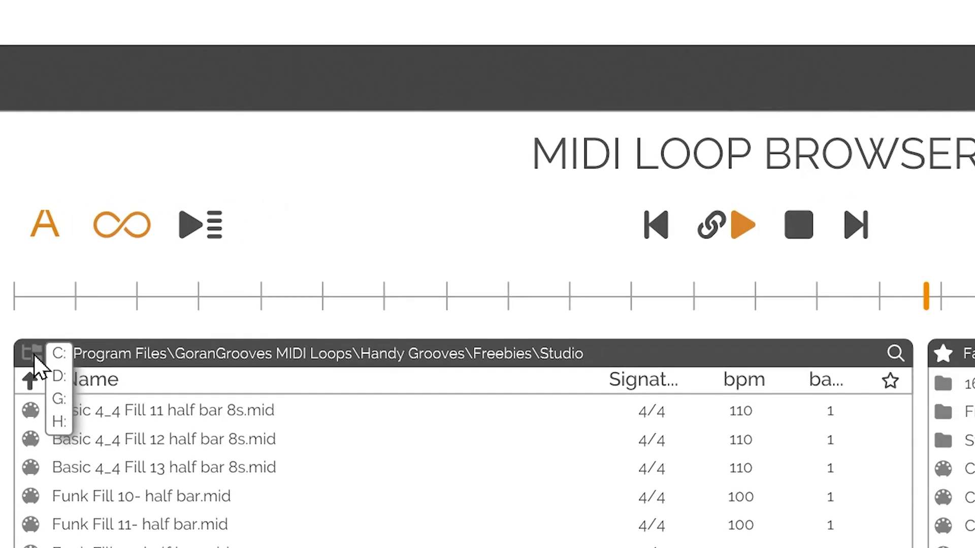
click(316, 344)
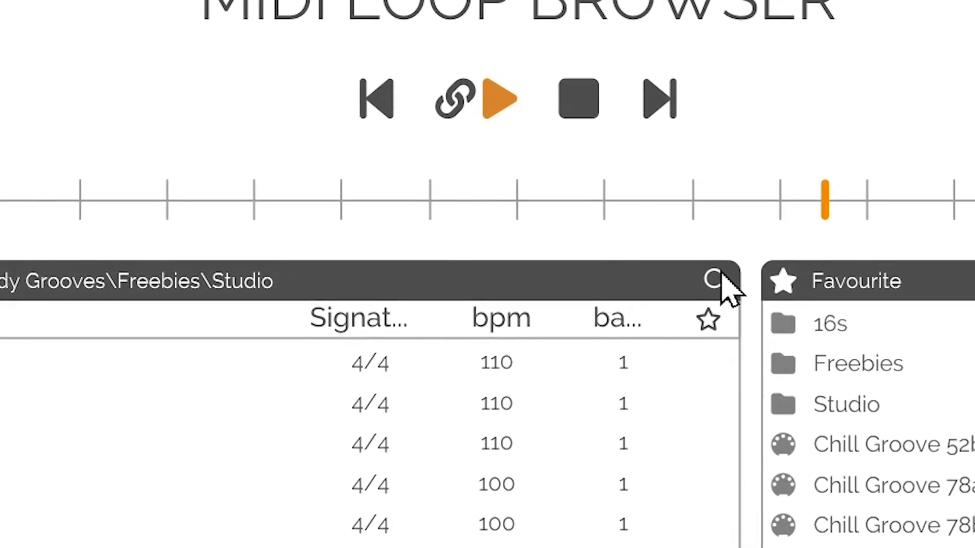
click(713, 280)
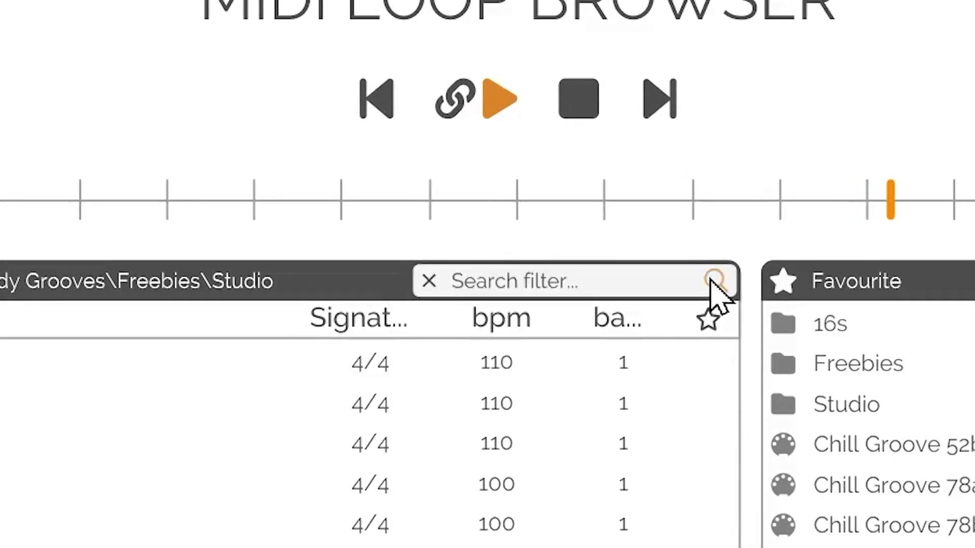
click(623, 277)
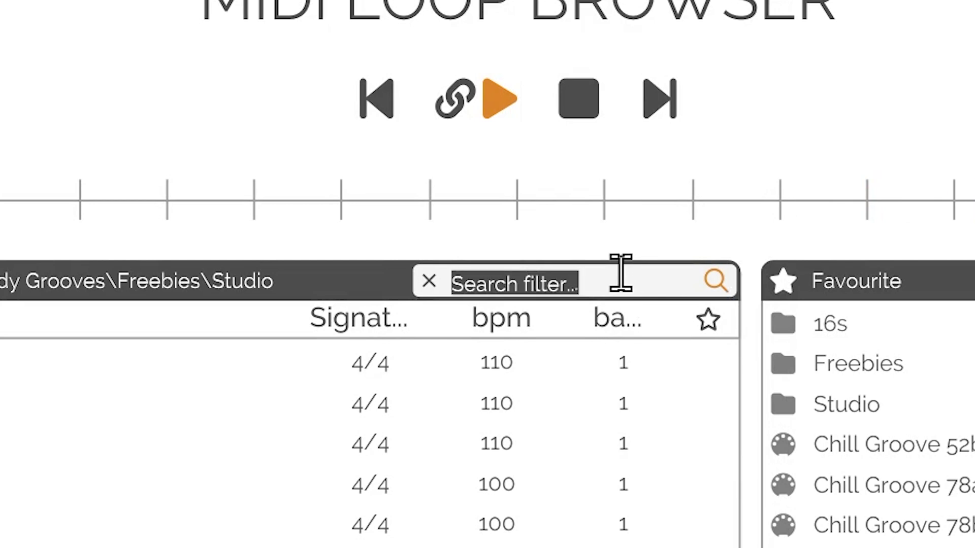
text(hats)
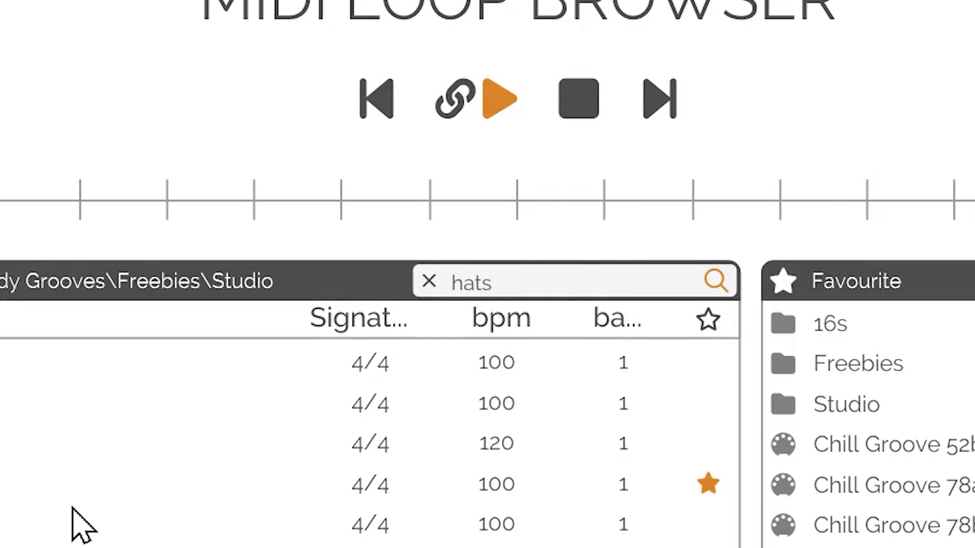
Stop loop playback, clear the 'hats' filter, and toggle the search box open and closed
click(593, 96)
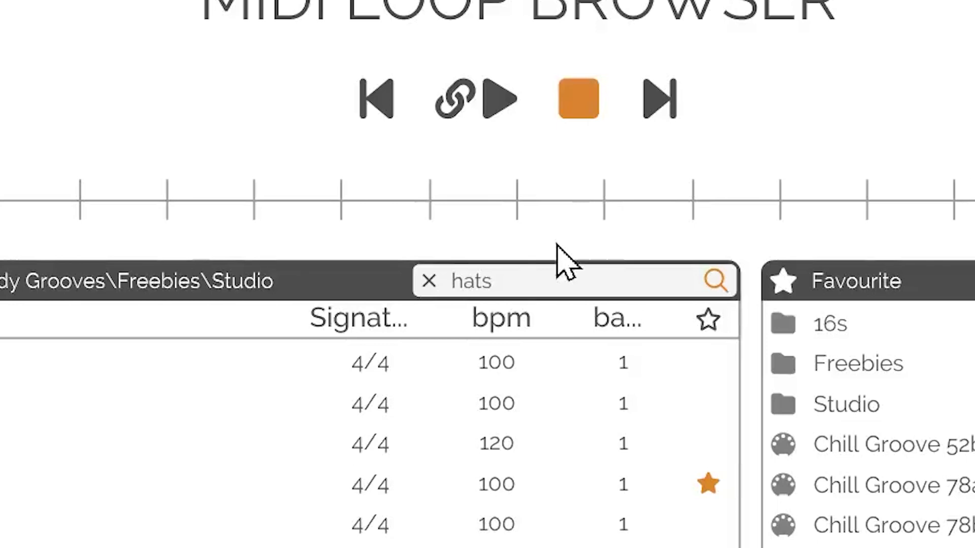
click(430, 281)
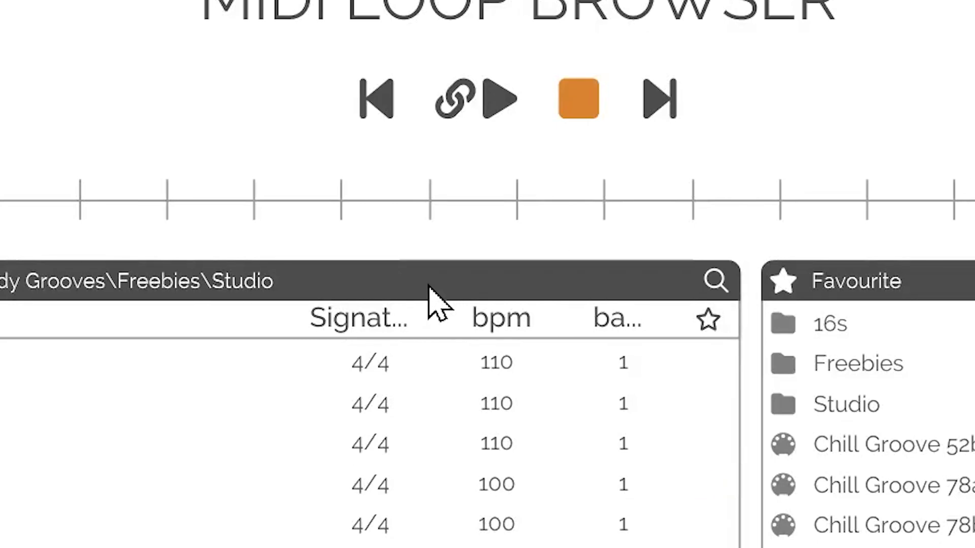
click(721, 283)
click(721, 282)
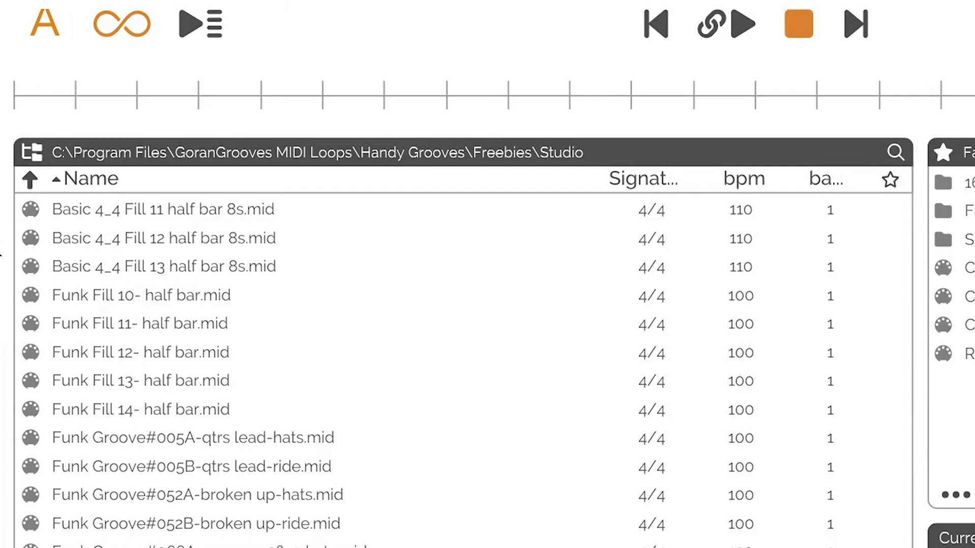
click(30, 181)
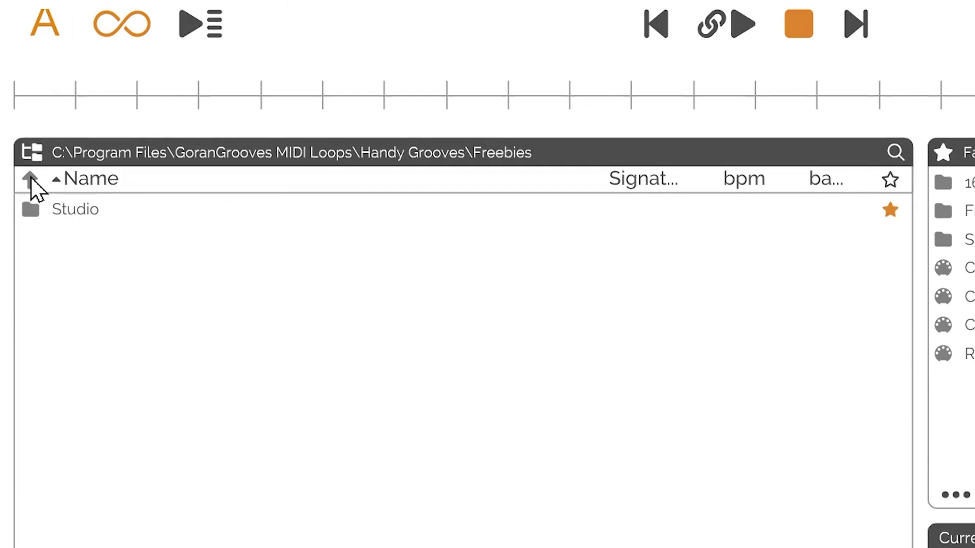
double_click(29, 213)
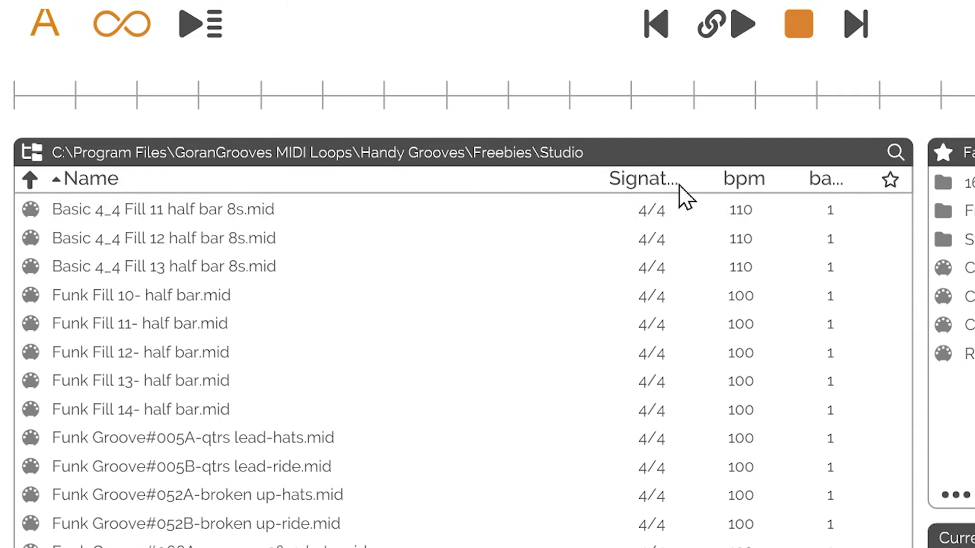
click(662, 184)
click(746, 180)
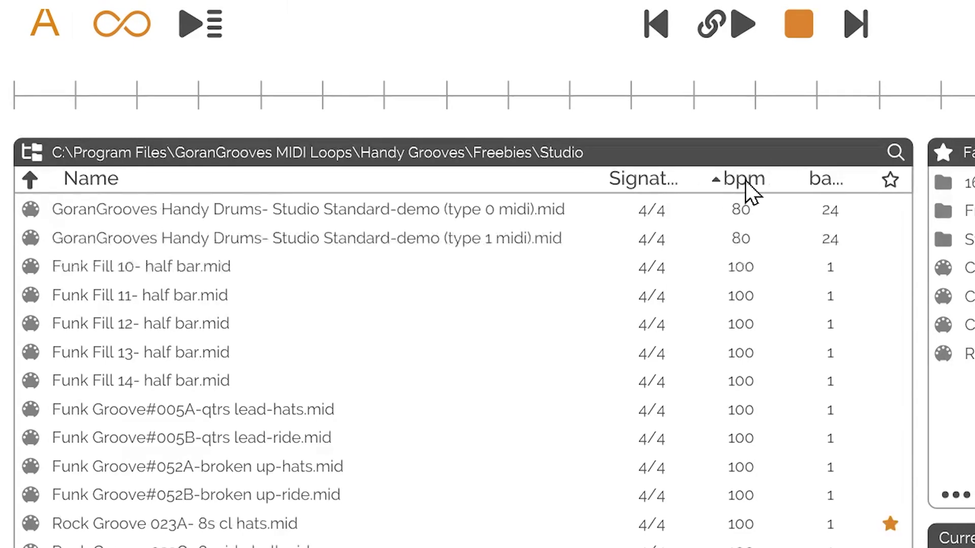
click(826, 183)
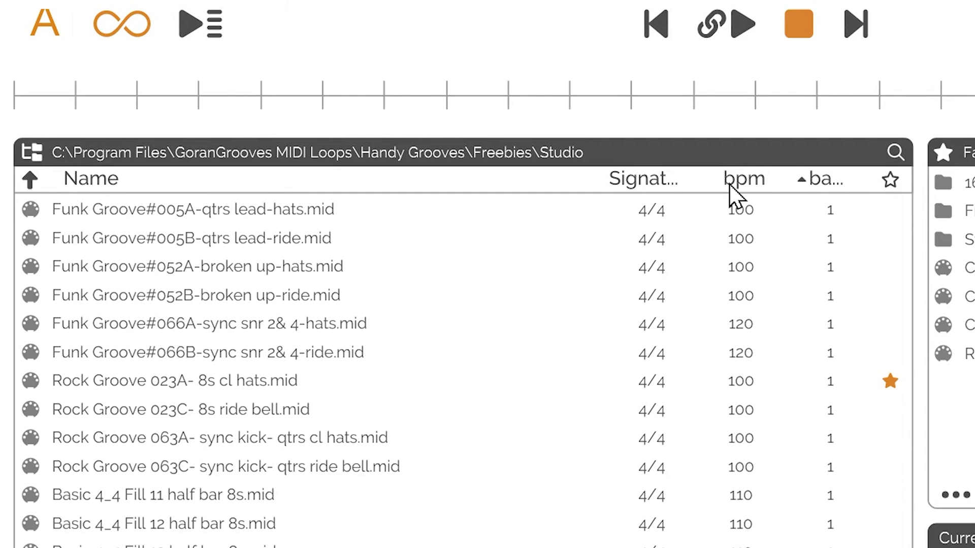
click(743, 186)
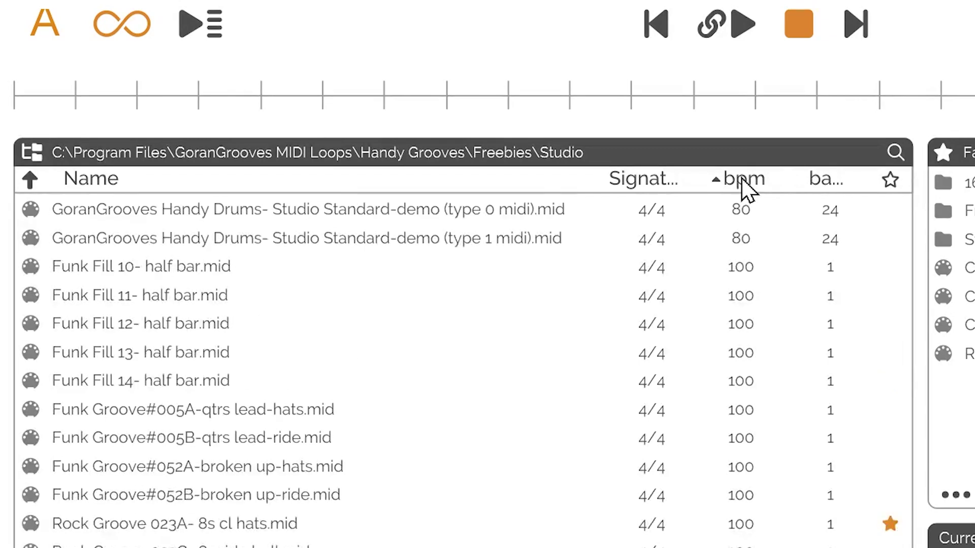
click(744, 185)
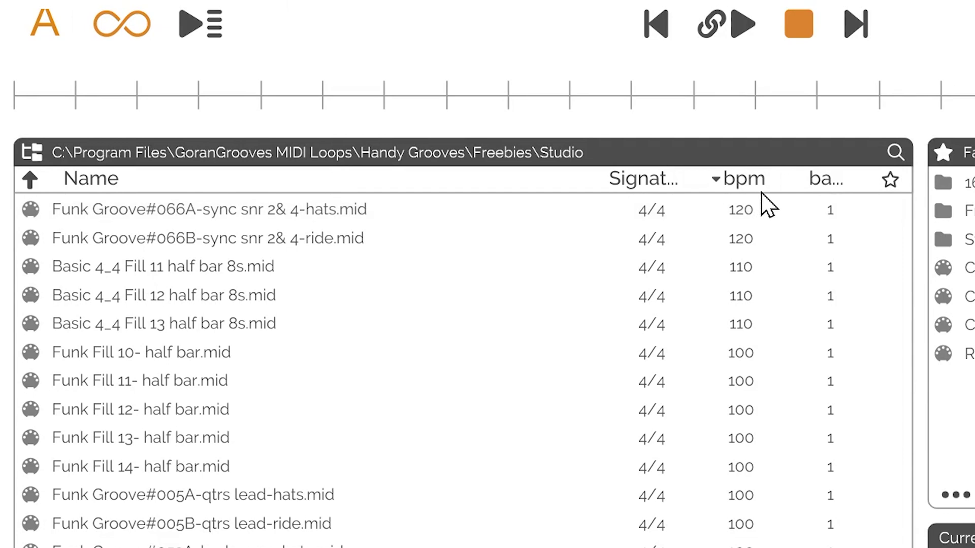
click(98, 181)
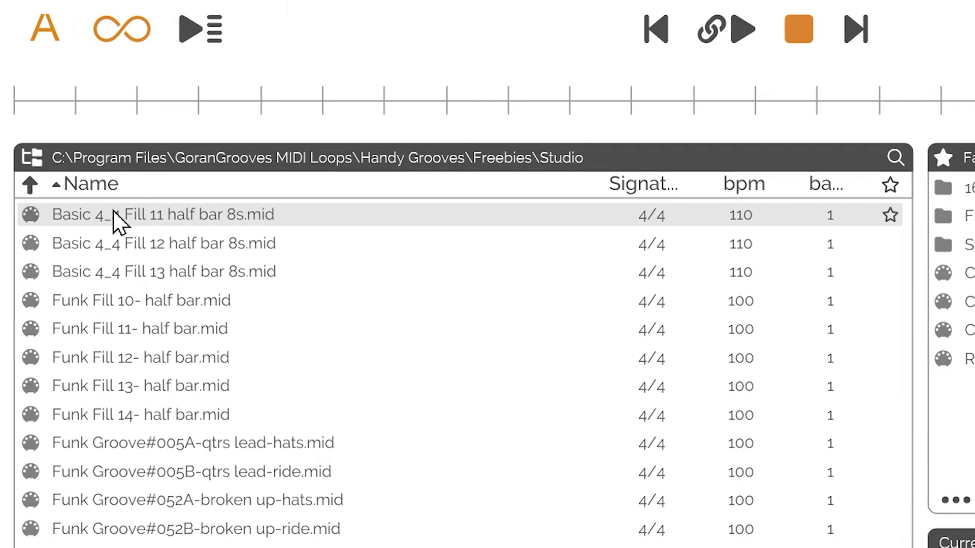
click(891, 216)
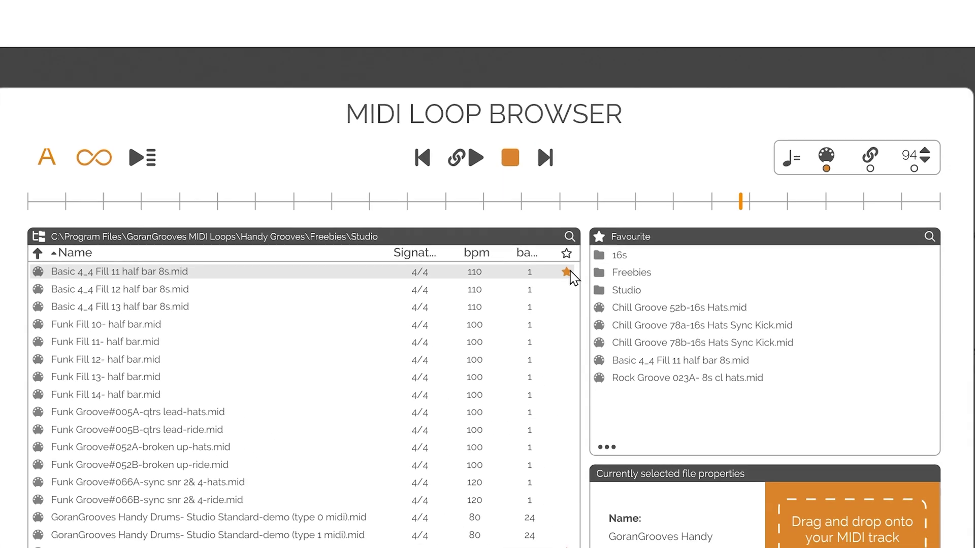
click(566, 290)
click(566, 307)
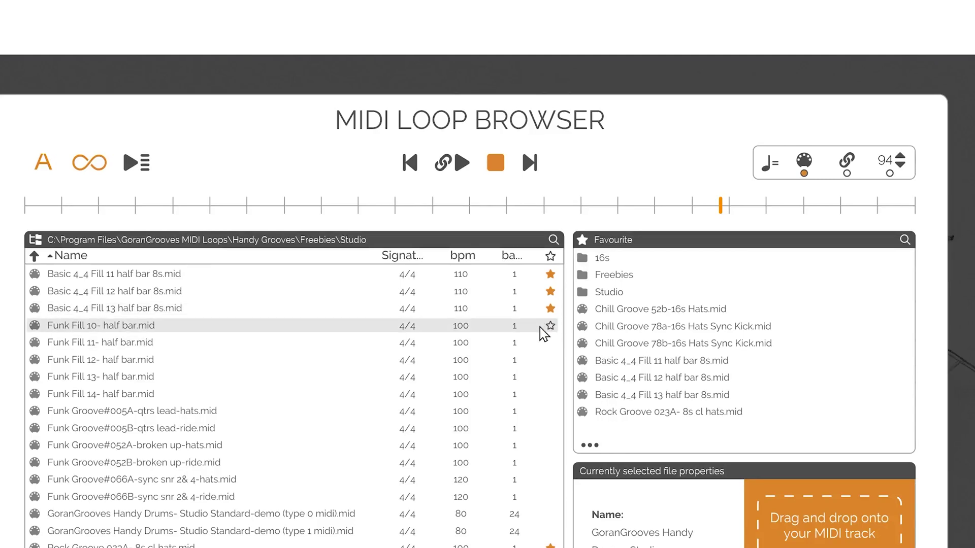
click(549, 325)
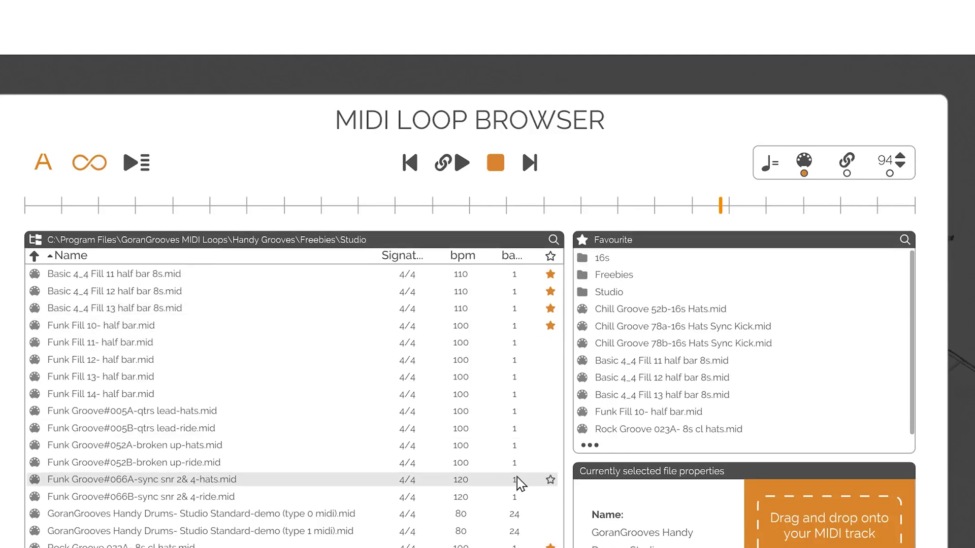
click(550, 325)
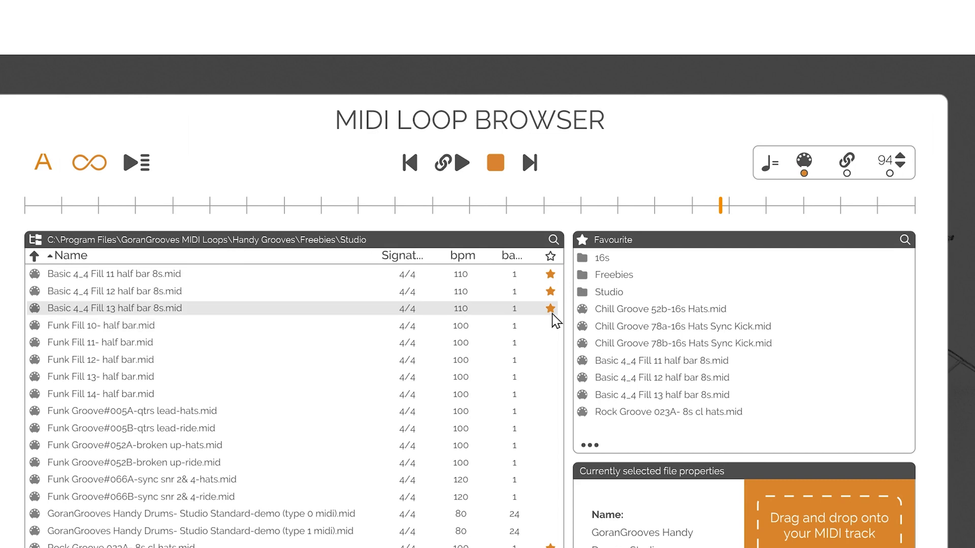
click(551, 308)
click(551, 291)
click(550, 275)
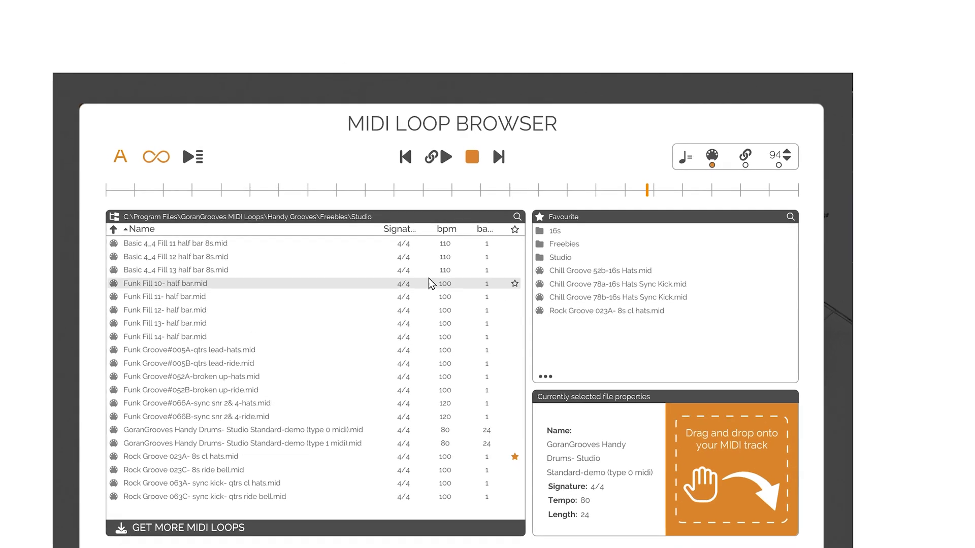
Open the favourite 16s folder and scroll the loop list up to the Chill Groove loops
click(553, 231)
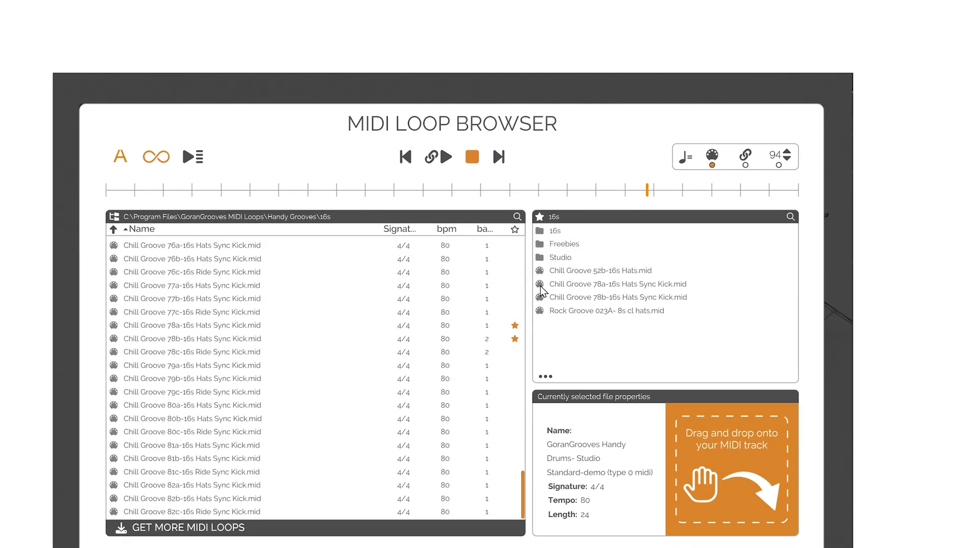
drag(524, 498, 523, 265)
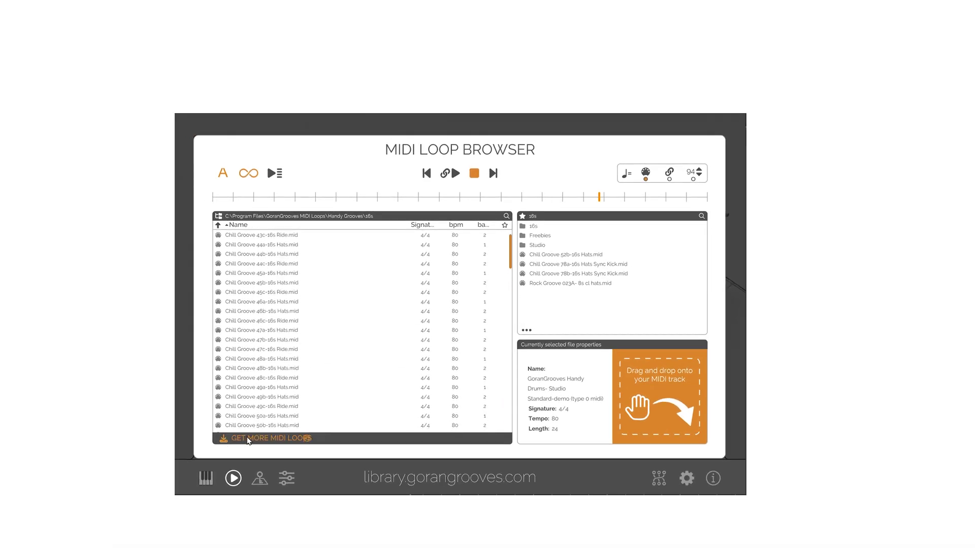
Go to the GoranGrooves MIDI loops page via GET MORE MIDI LOOPS and load four more Handy Grooves packs
click(249, 439)
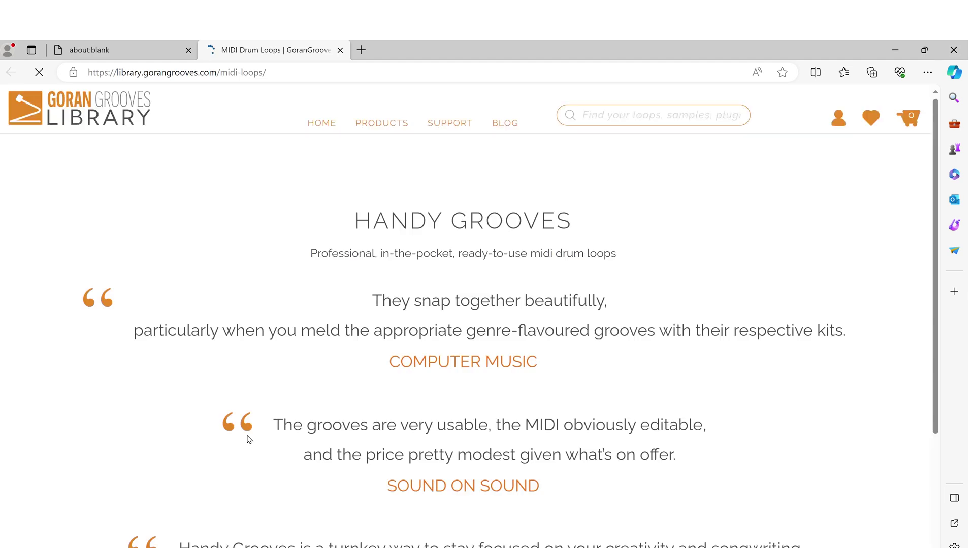
scroll(386, 268, down, 2)
scroll(387, 269, down, 10)
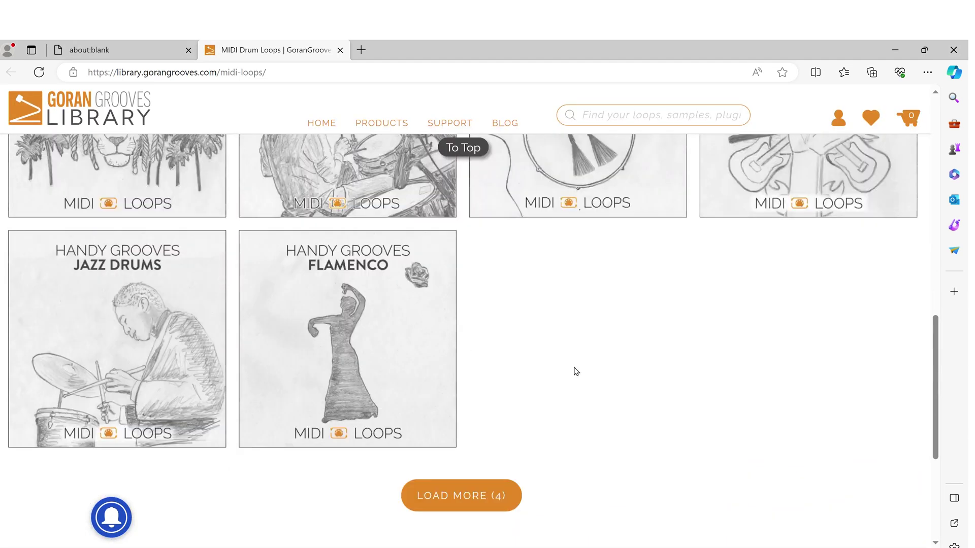
click(500, 495)
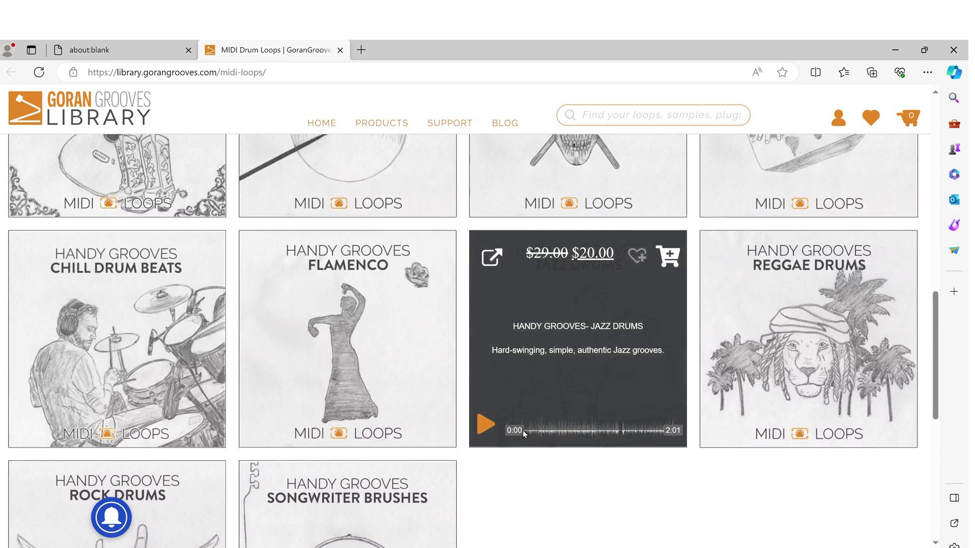
scroll(522, 431, up, 3)
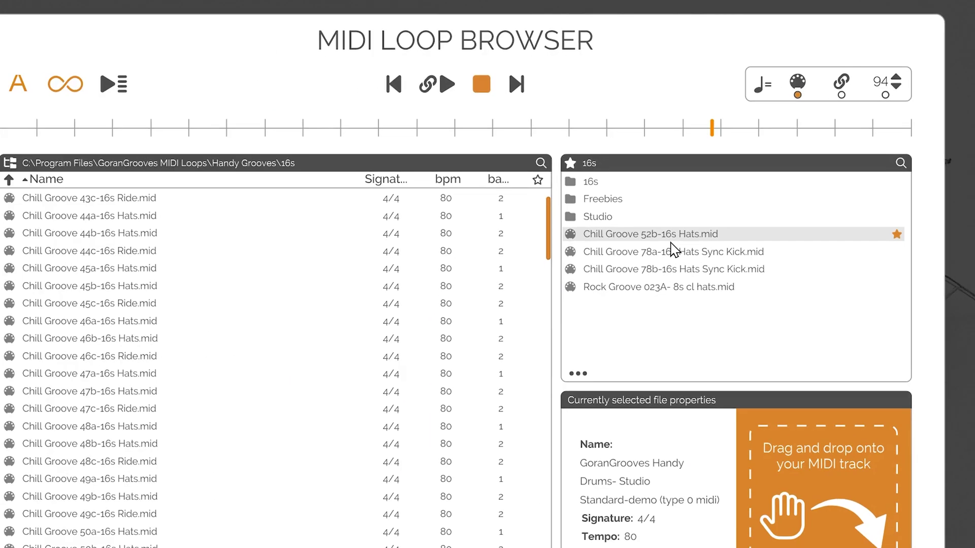
Browse the Freebies, 16s and Freebies Studio favourite folders
click(281, 299)
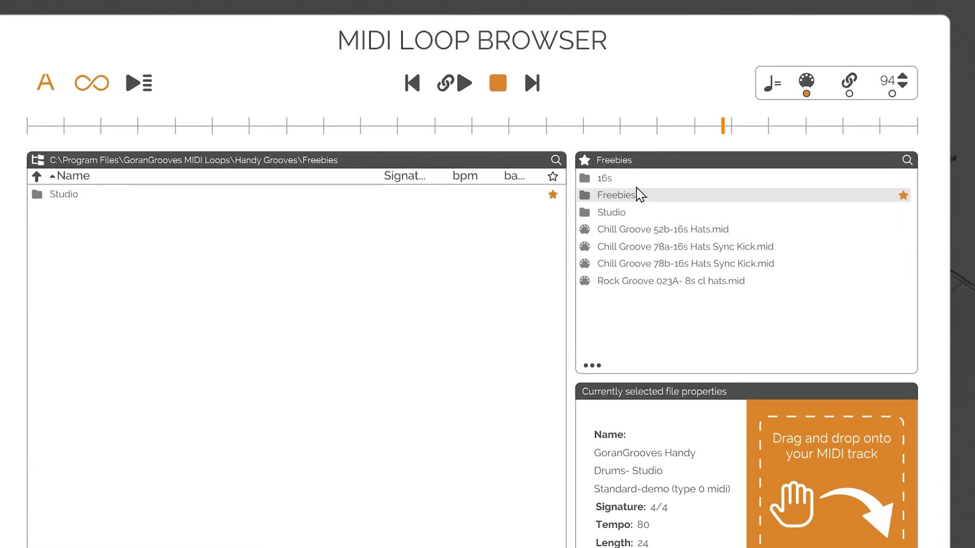
click(641, 180)
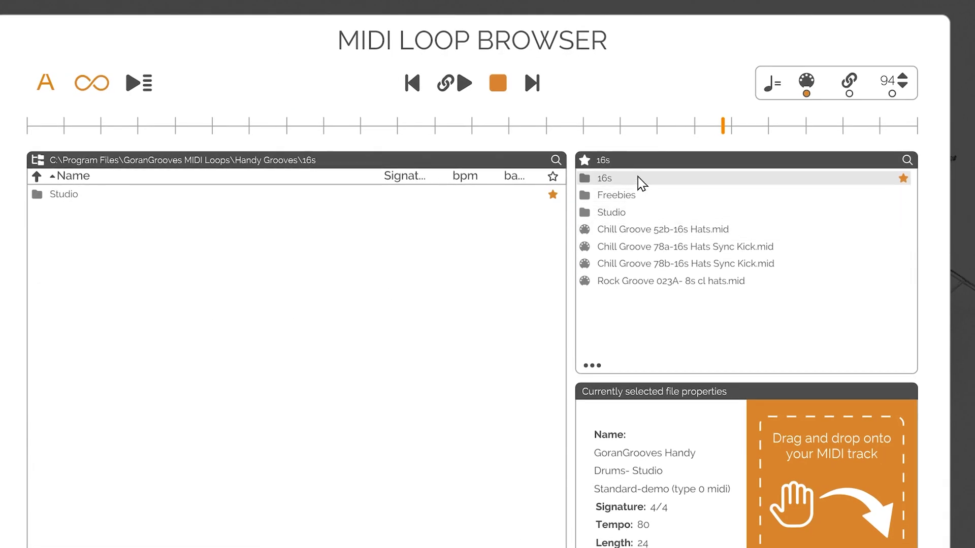
click(609, 213)
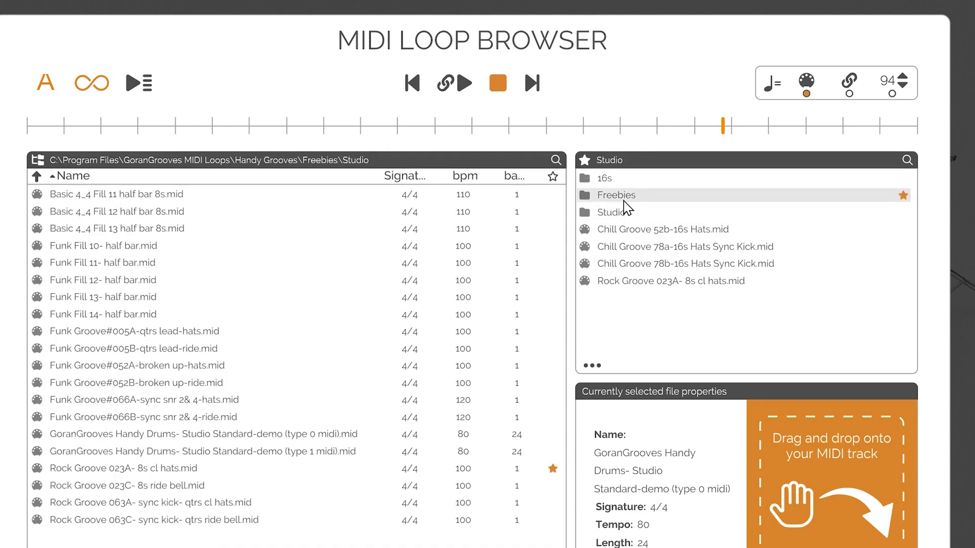
Preview Chill Groove 52b, 78a and 78b, stop playback, then unfavourite Chill Groove 52b
click(637, 234)
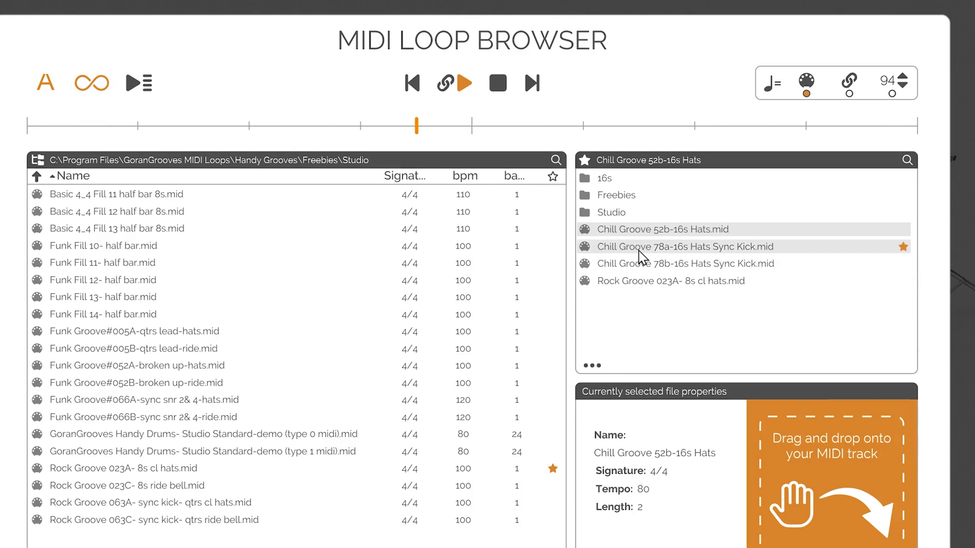
click(643, 249)
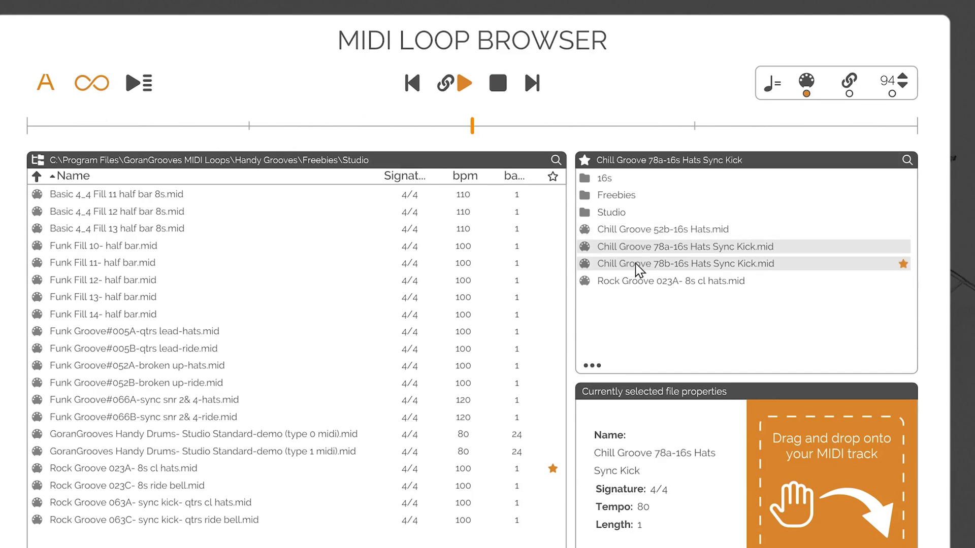
click(637, 264)
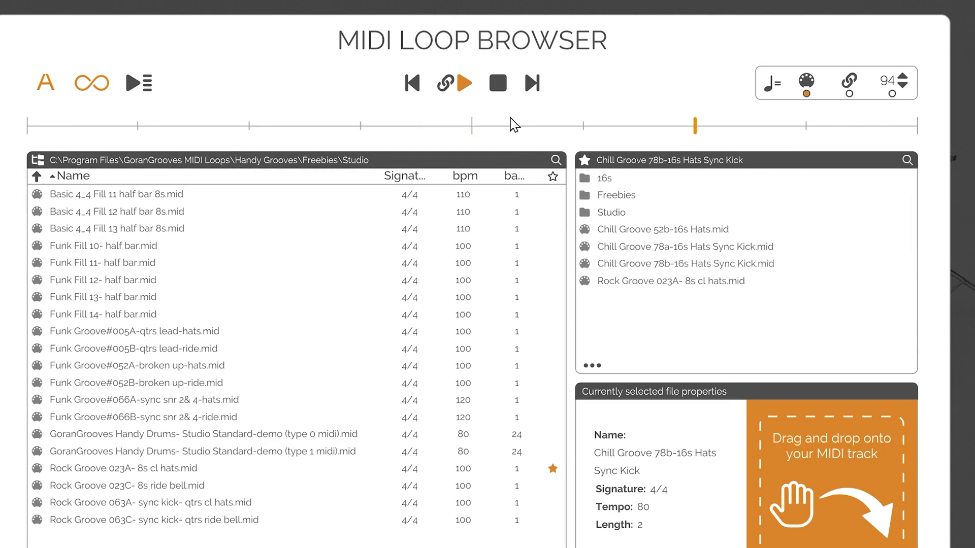
click(498, 87)
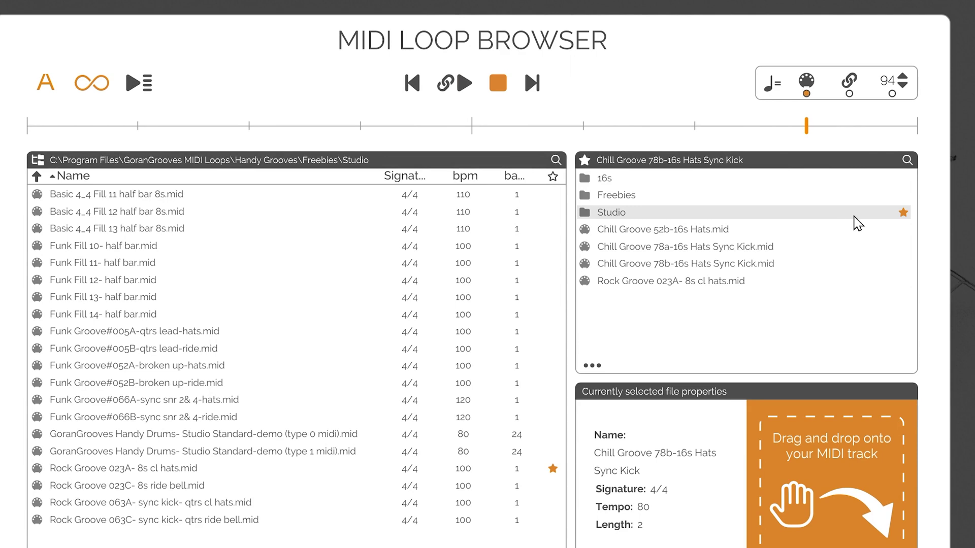
click(903, 230)
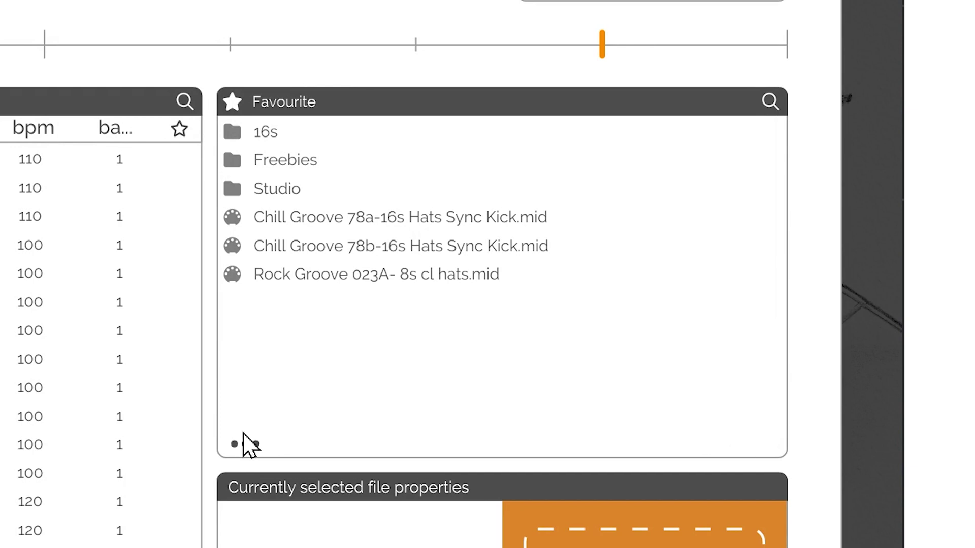
Export favorites from the ••• menu into the Handy Drums- Studio Standard folder
click(245, 445)
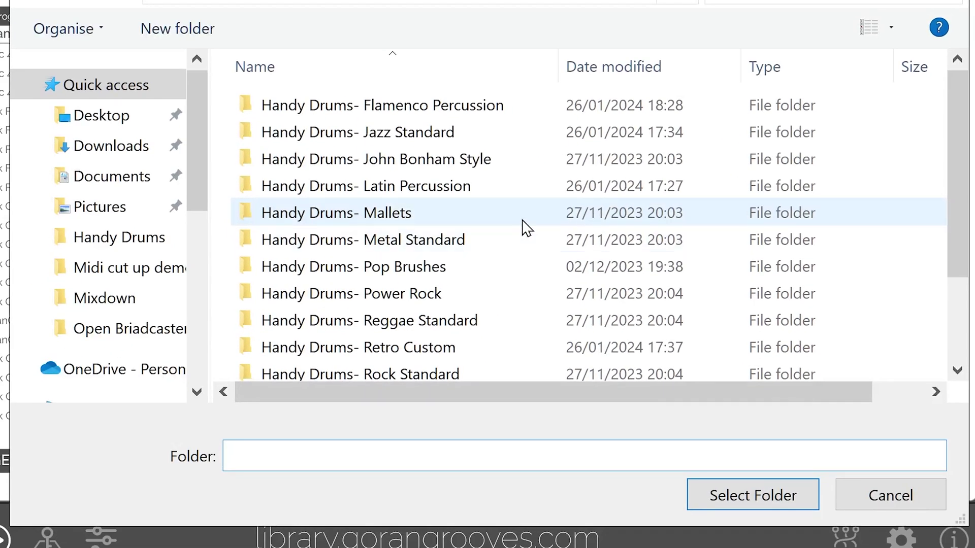
scroll(503, 318, down, 1)
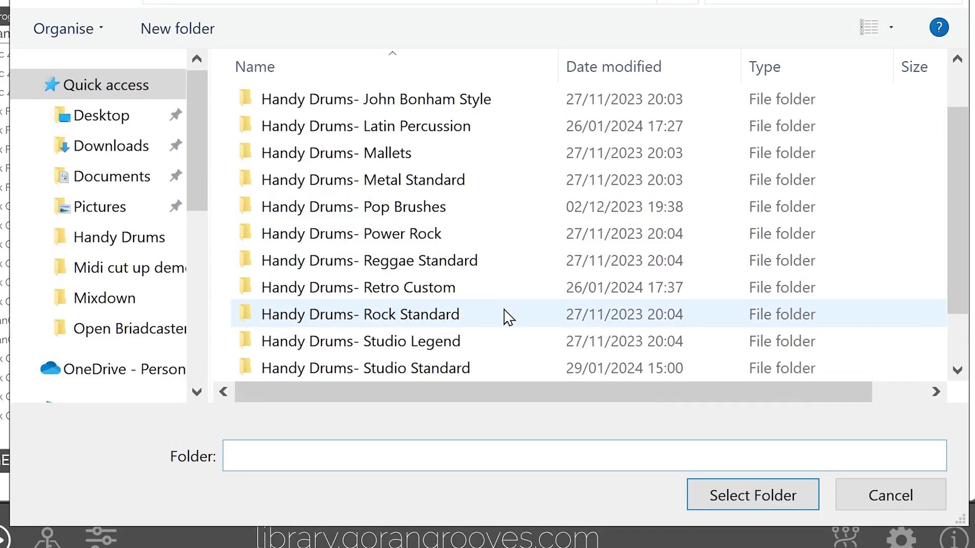
double_click(446, 368)
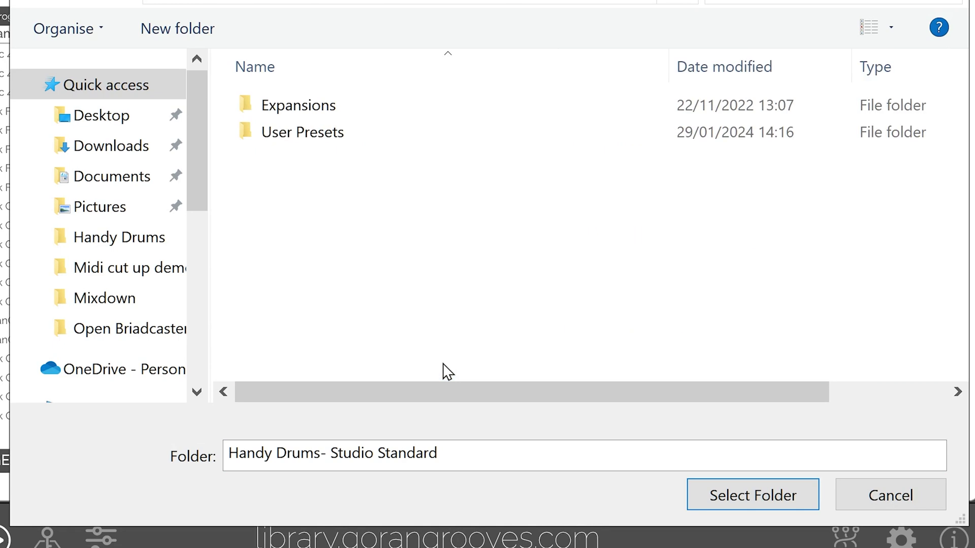
click(781, 496)
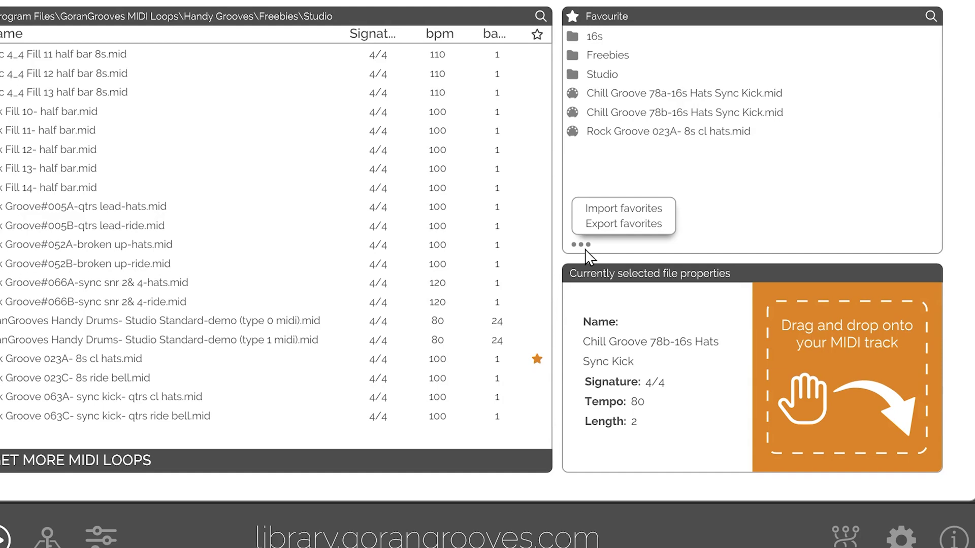
Import the Handy Drums- Studio Standard .fav favourites file, then dismiss the ••• menu
click(619, 209)
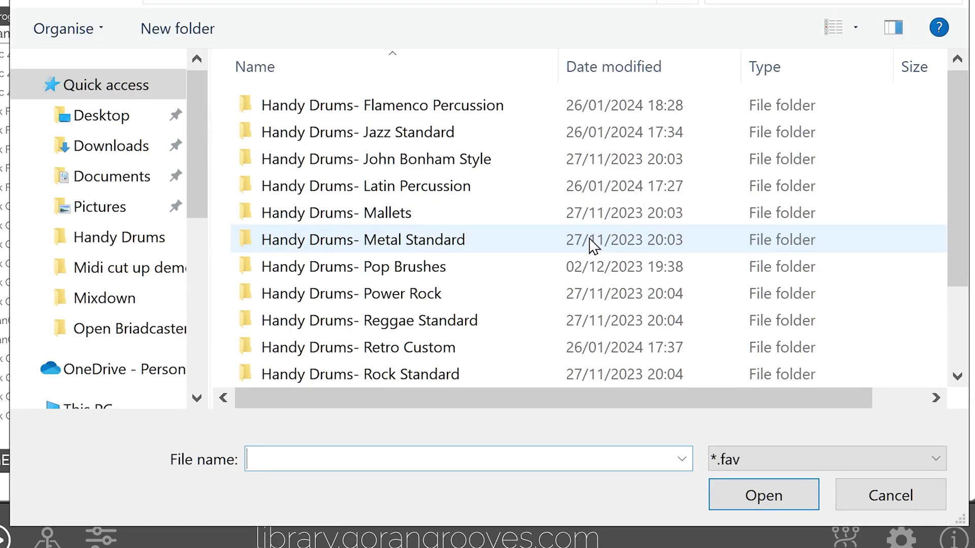
scroll(599, 236, down, 2)
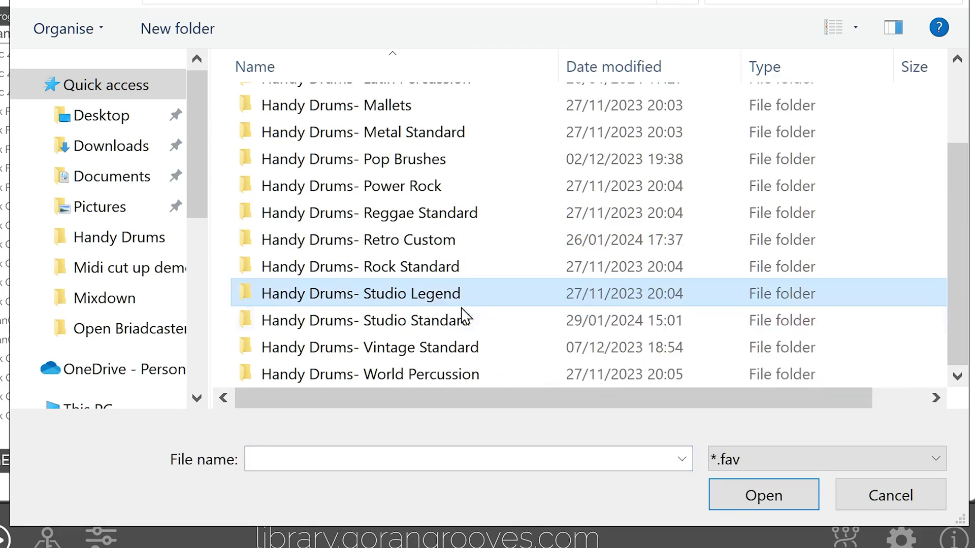
double_click(461, 318)
click(418, 169)
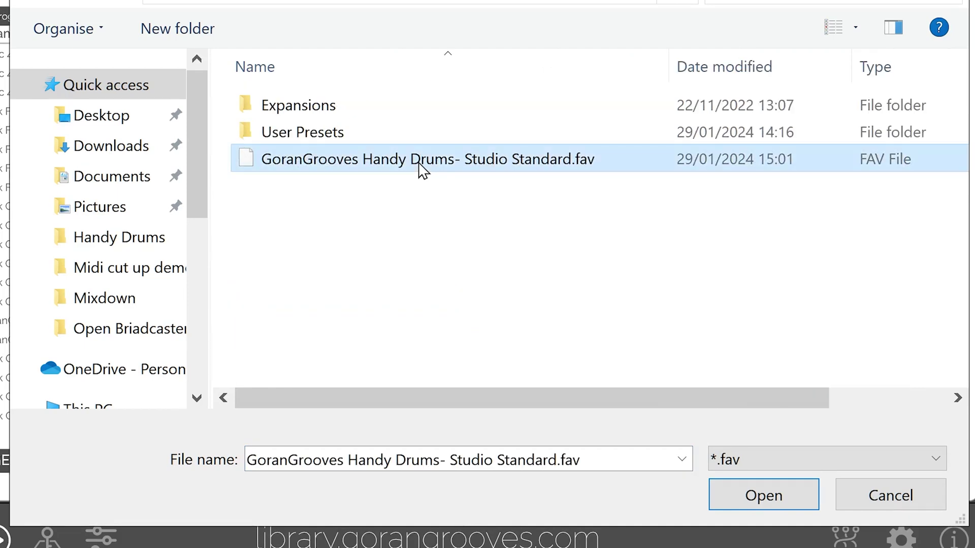
click(756, 505)
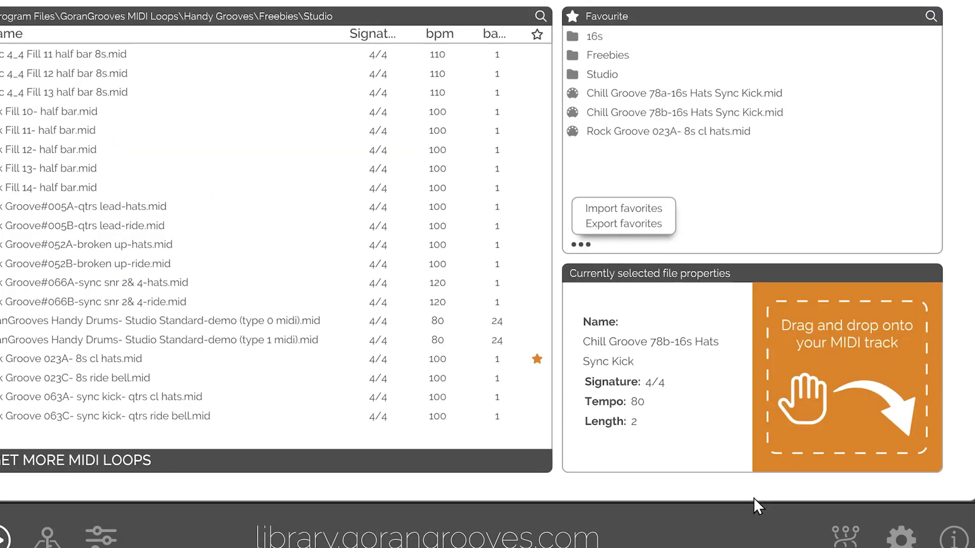
click(583, 248)
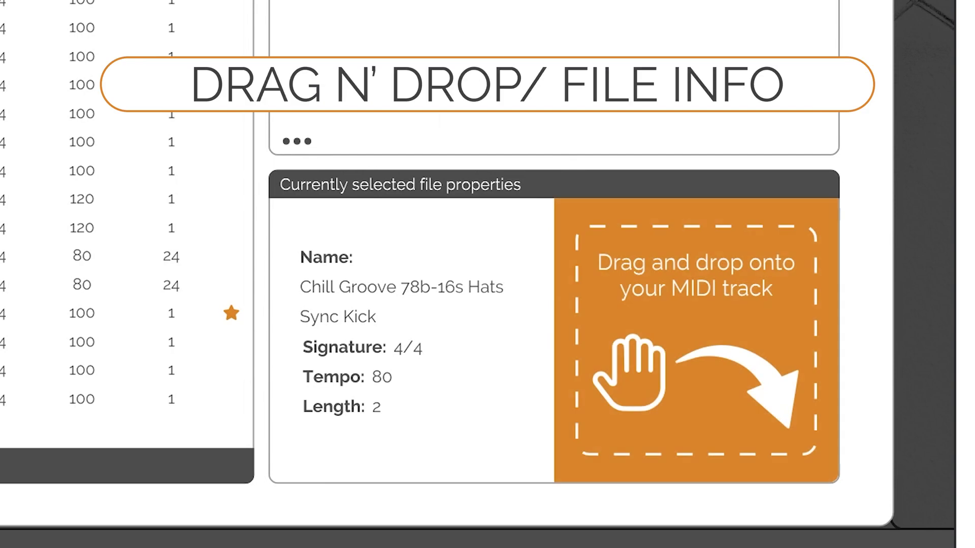
Show Rock Groove 023A's info (4/4, tempo 100, length 1) and drop it on the DAW track at bar 15
click(416, 4)
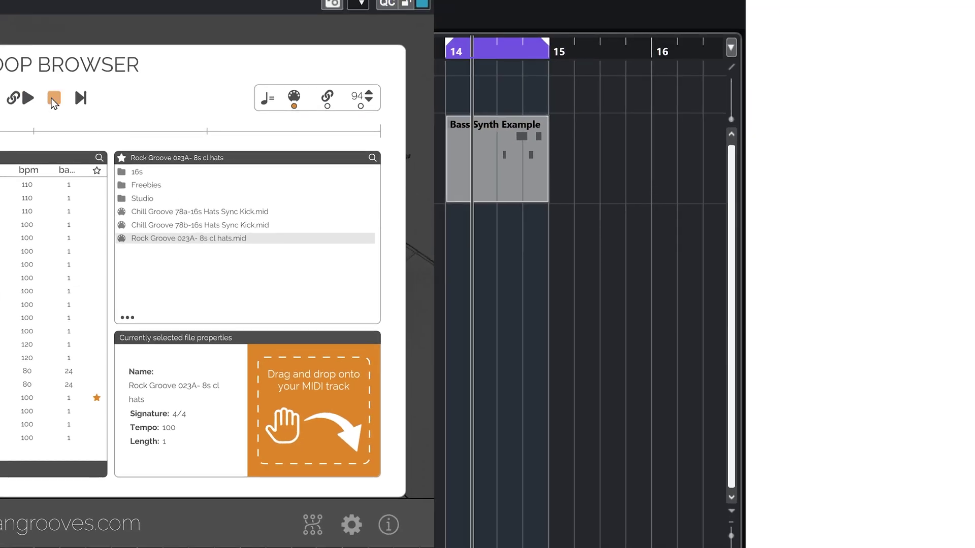
drag(252, 452, 554, 91)
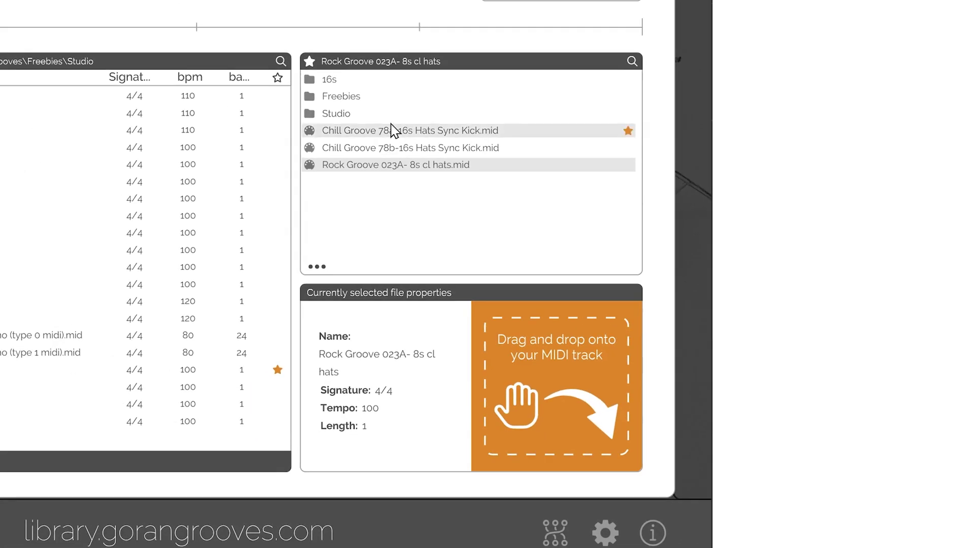
Compare info for Chill Groove 78b, 78a and Rock Groove 023A, ending on 78b (4/4, tempo 80, length 2)
click(373, 147)
click(375, 133)
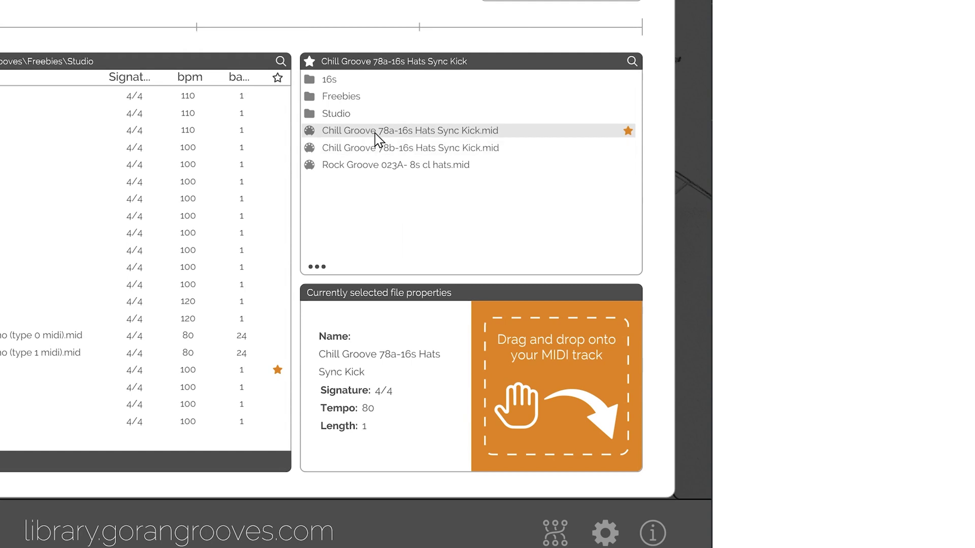
click(372, 166)
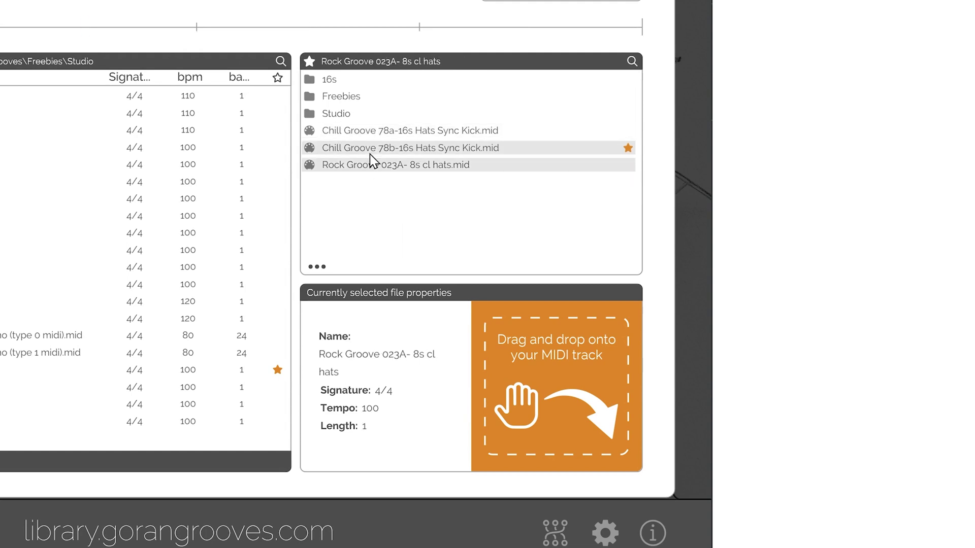
click(370, 147)
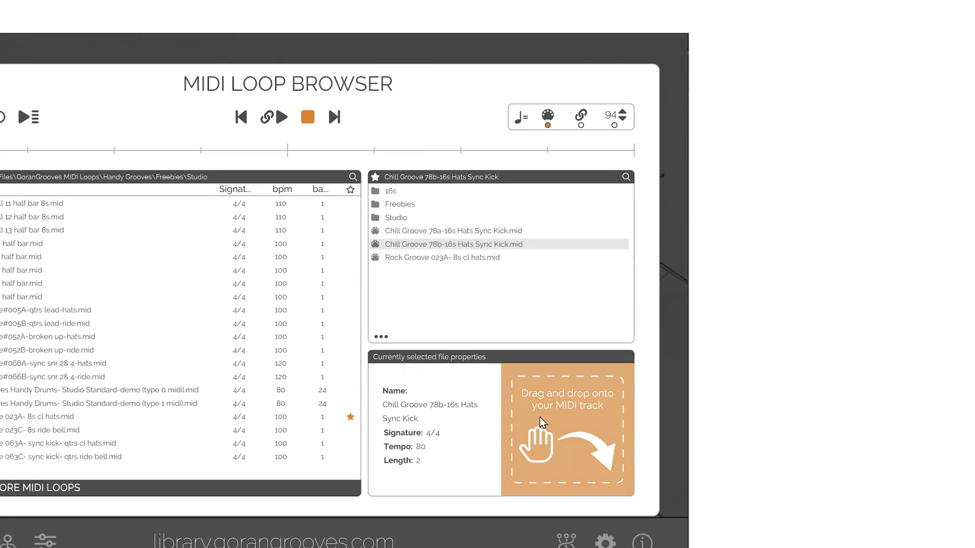
Select Rock Groove 023A again and drop a second copy onto the DAW track at bar 16
click(415, 257)
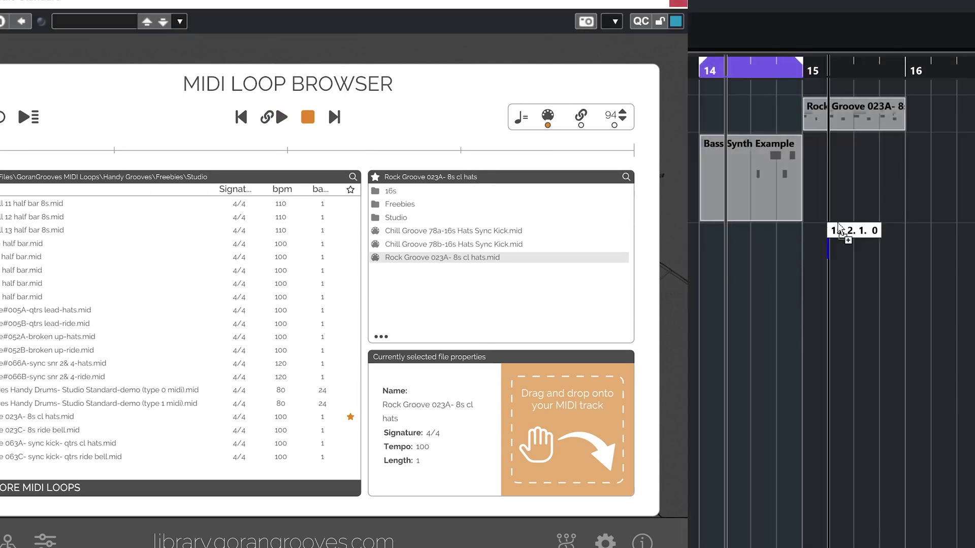
drag(837, 292, 907, 133)
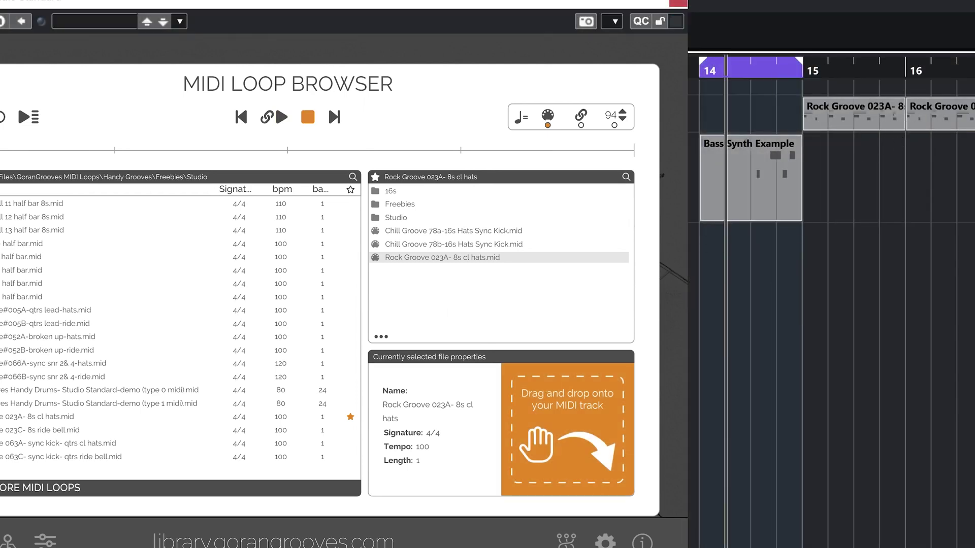